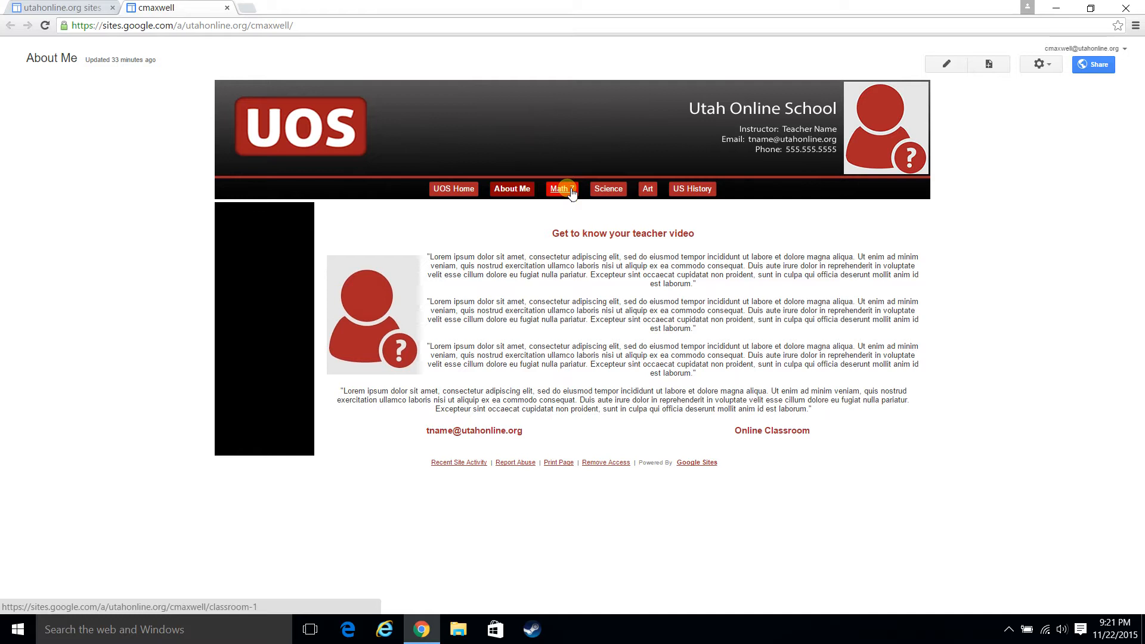
- Open the Math 7 class page and view its Announcements page
{"action": "left_click", "coordinate": [570, 190]}
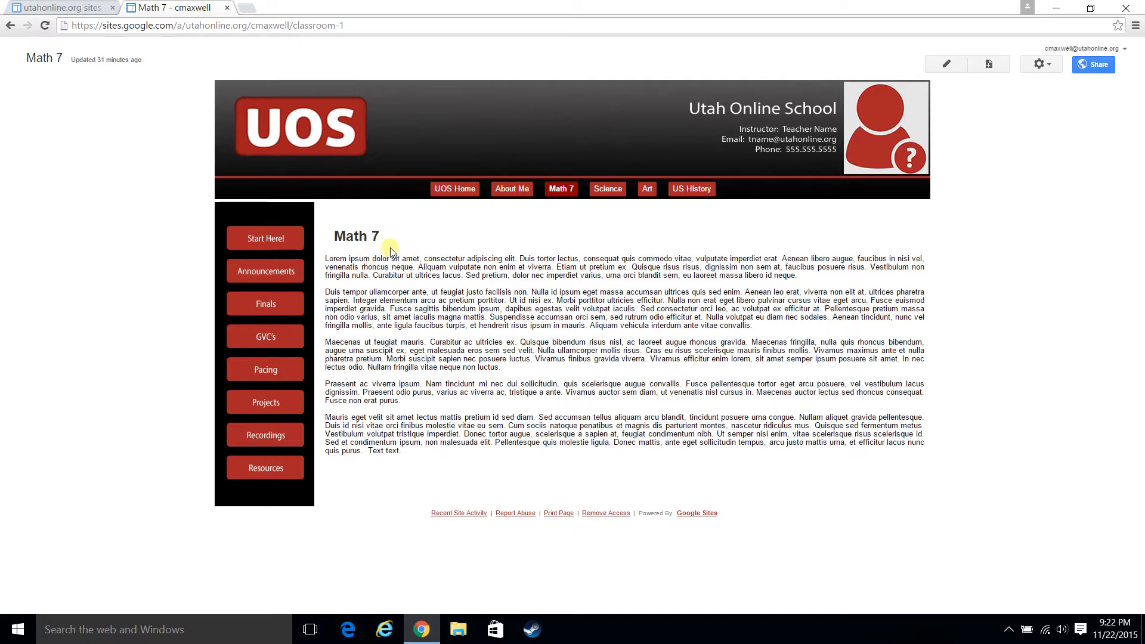
{"action": "left_click", "coordinate": [291, 273]}
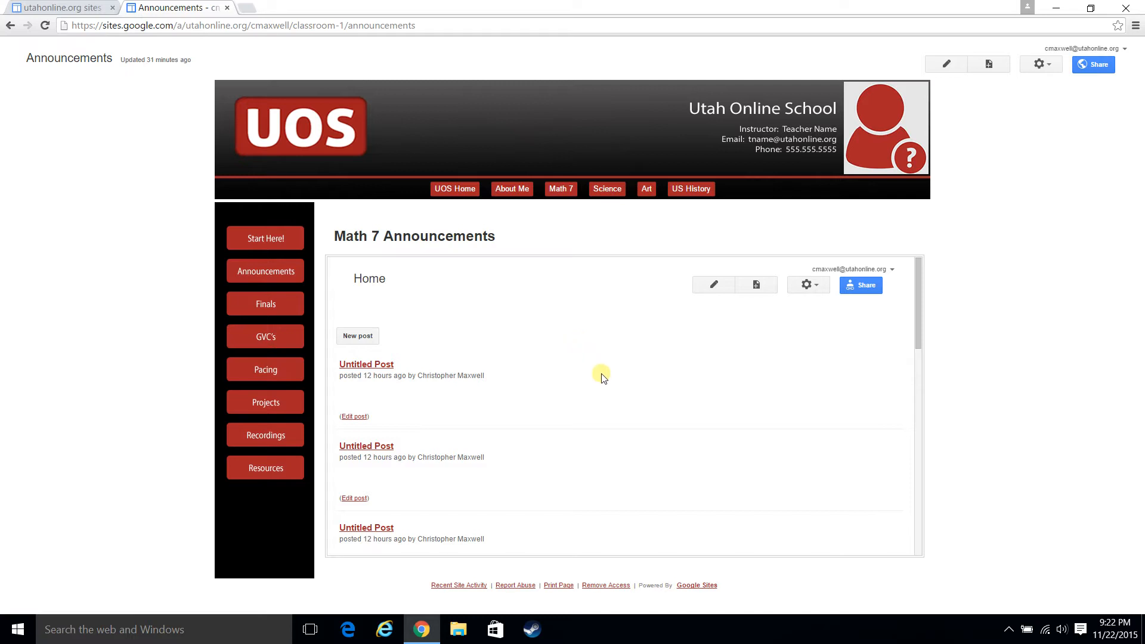
- Start a new site from the site list and choose the UOS Announcements Page template for it
{"action": "left_click", "coordinate": [82, 8]}
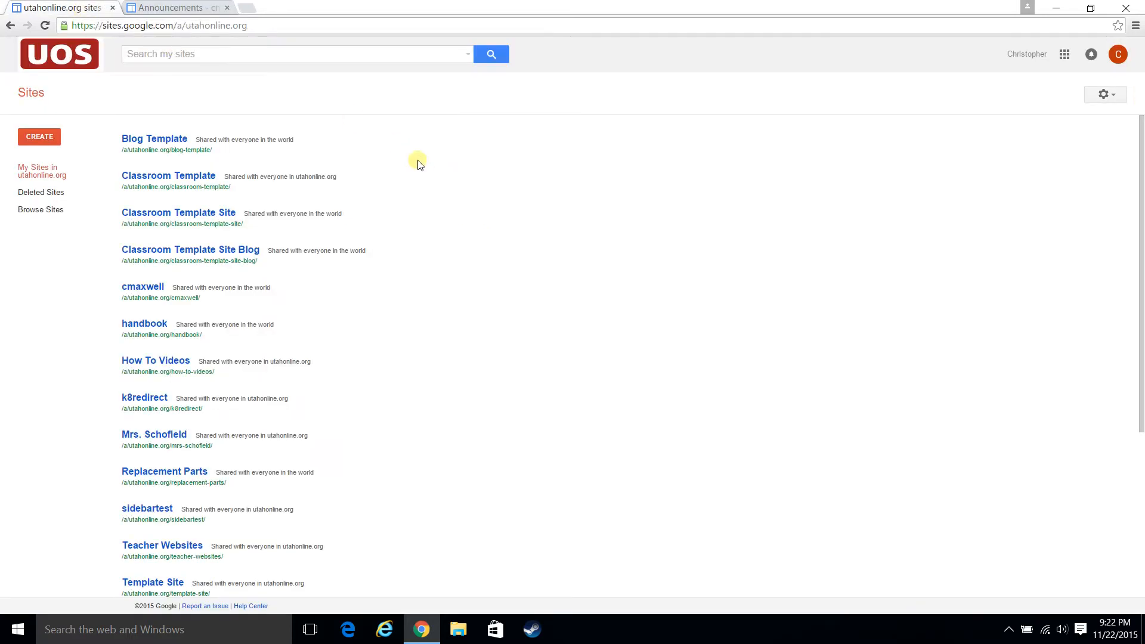
{"action": "left_click", "coordinate": [39, 137]}
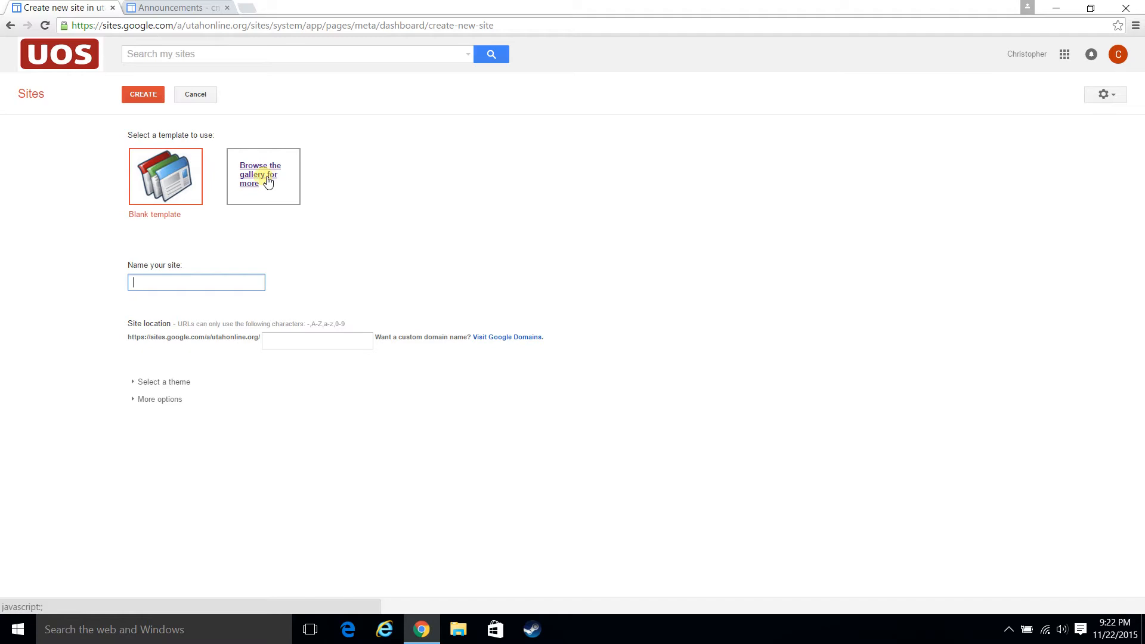
{"action": "left_click", "coordinate": [284, 165]}
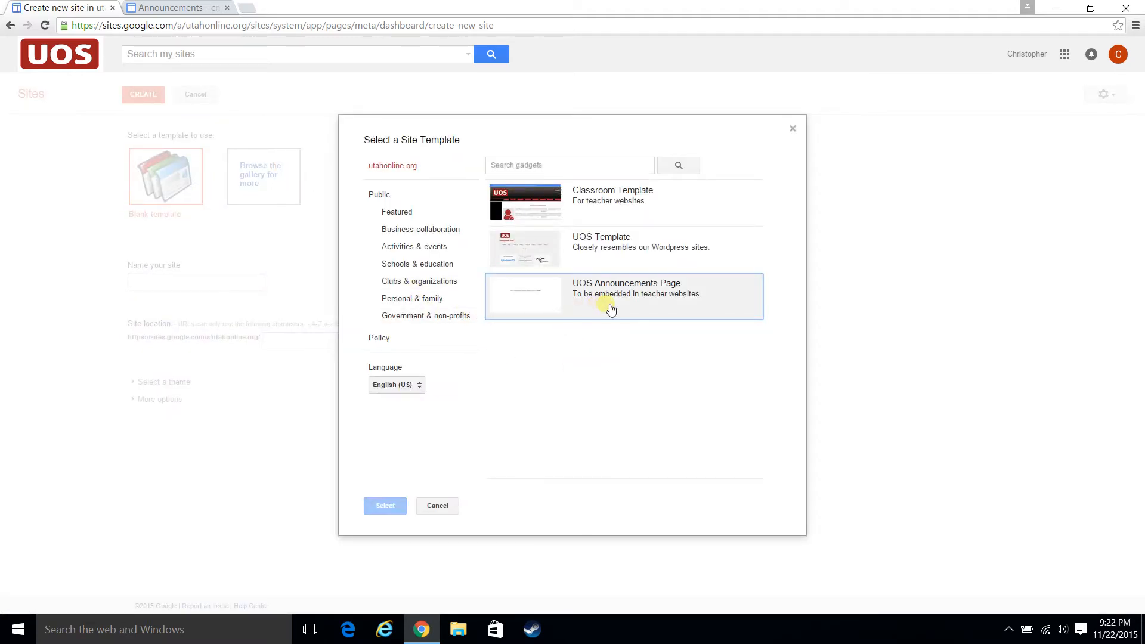
{"action": "left_click", "coordinate": [662, 295]}
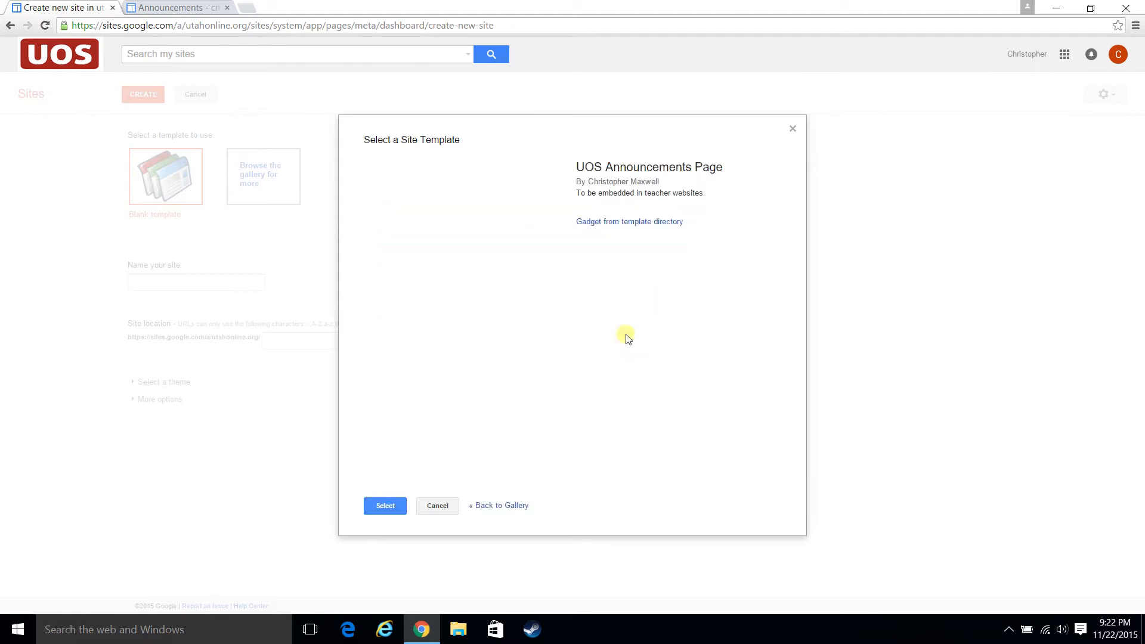
{"action": "left_click", "coordinate": [385, 506]}
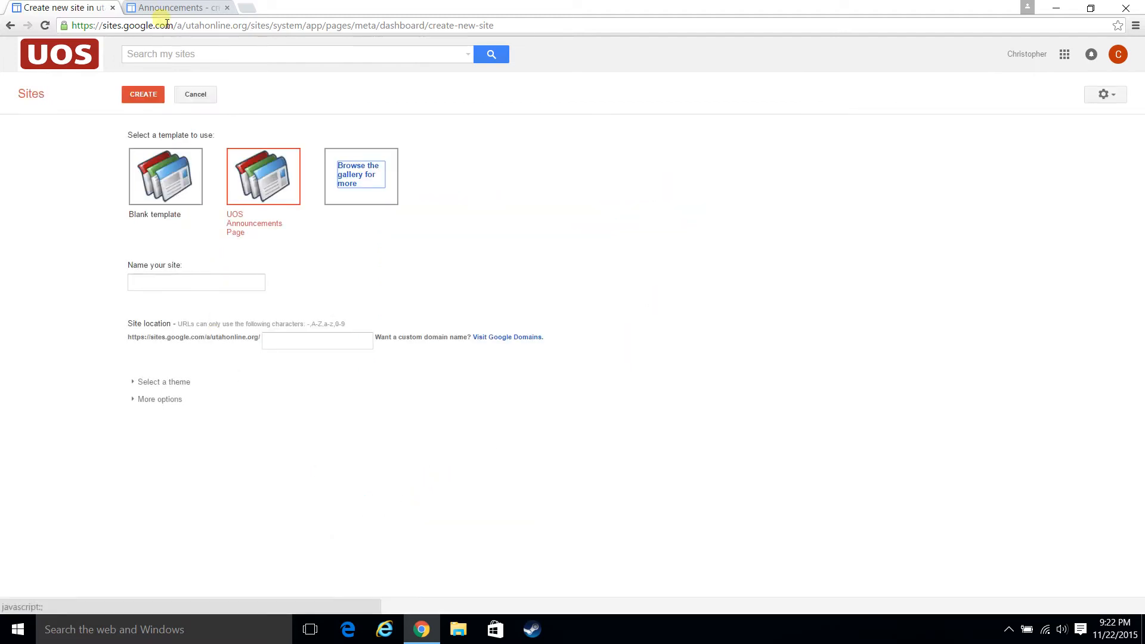
- Check the Science class and its Announcements page on the teacher website, then return to the Math 7 page
{"action": "left_click", "coordinate": [160, 7]}
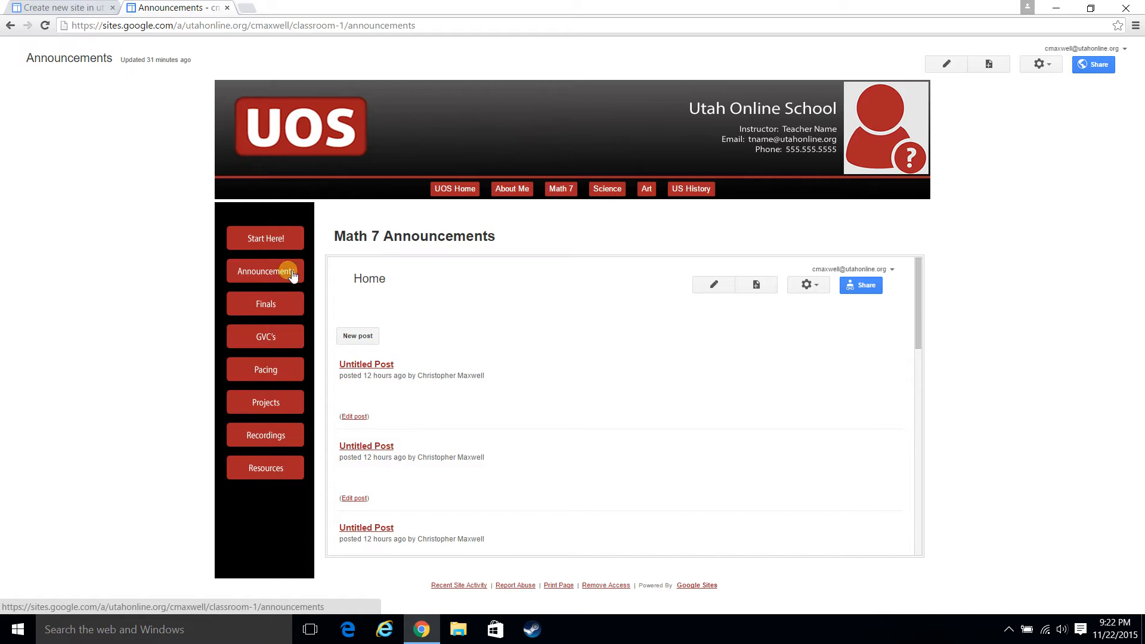
{"action": "left_click", "coordinate": [606, 189]}
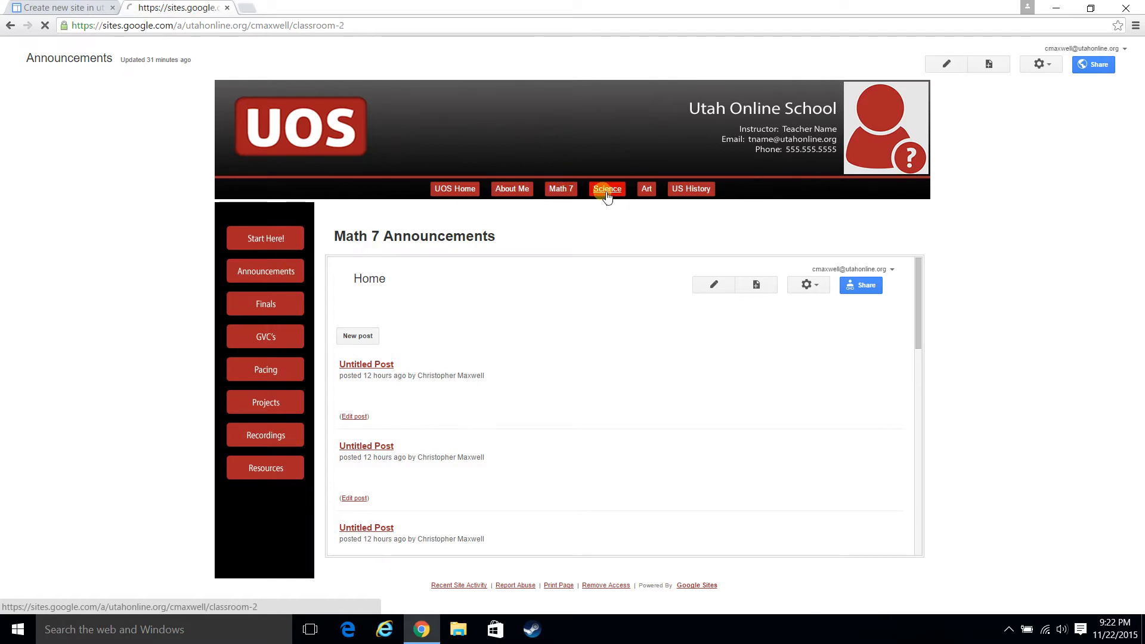
{"action": "left_click", "coordinate": [279, 272]}
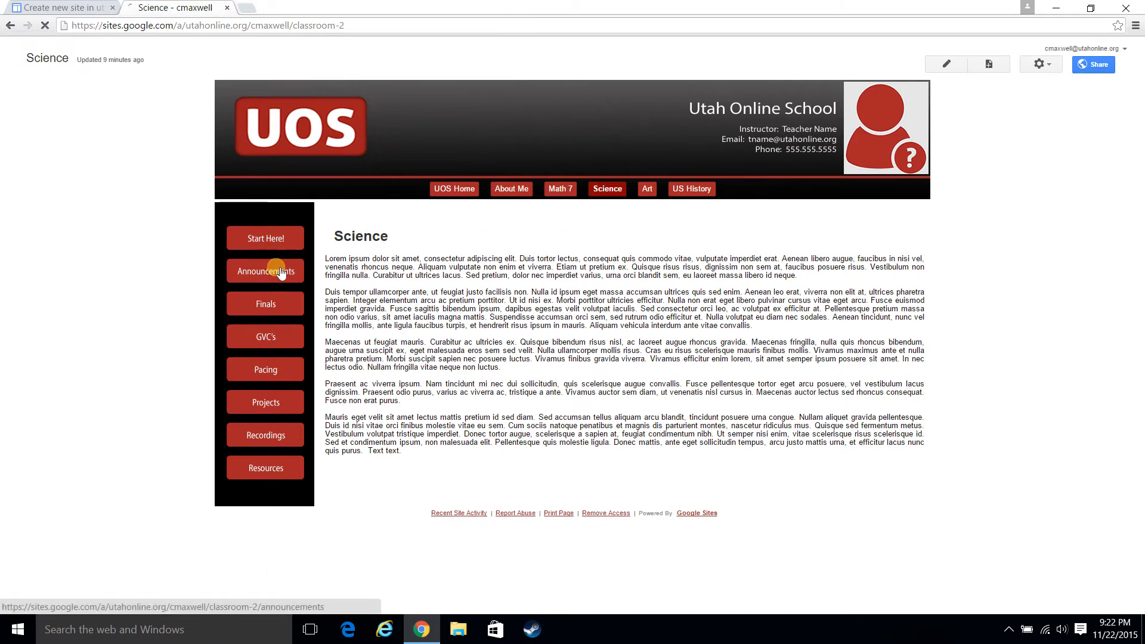
{"action": "left_click", "coordinate": [567, 191]}
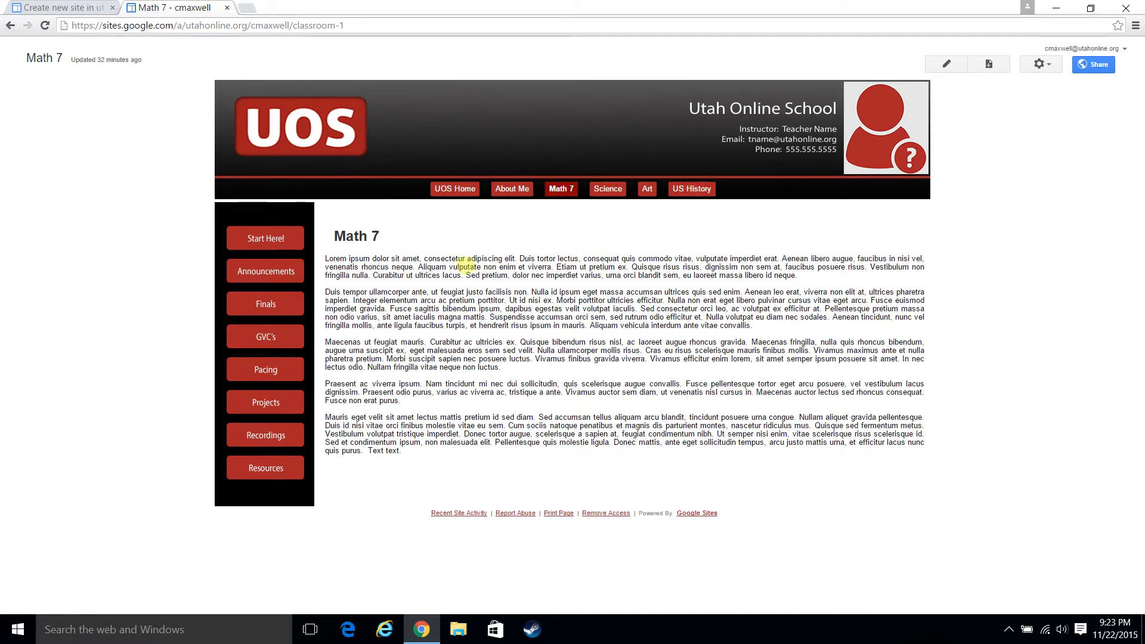
- Name the new site Math 7 Announcements and create it
{"action": "left_click", "coordinate": [77, 7]}
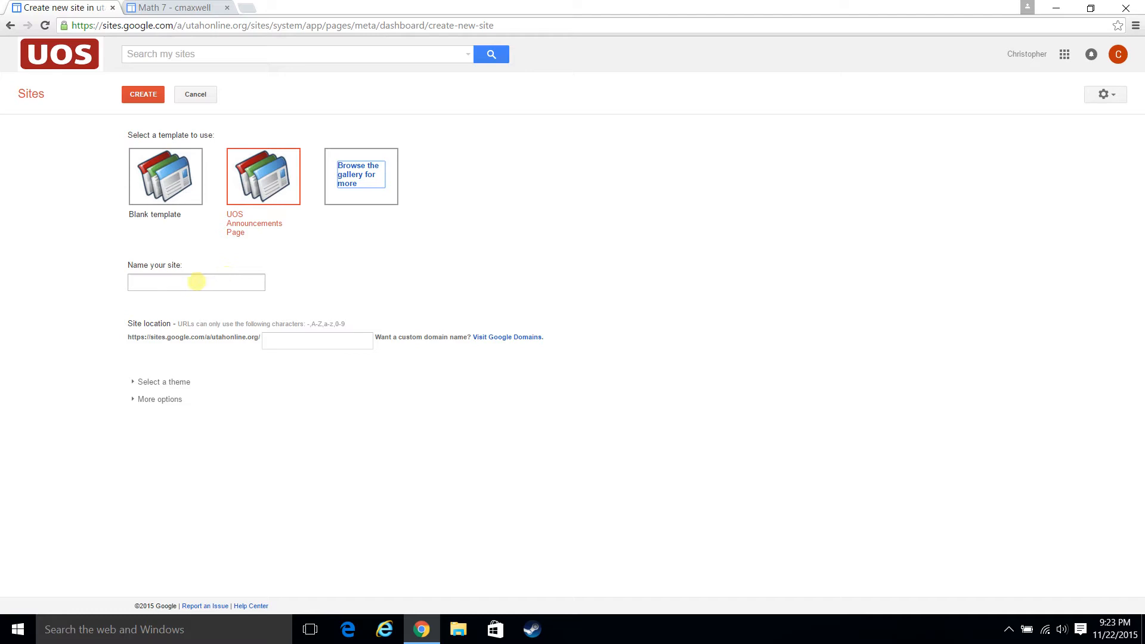
{"action": "left_click", "coordinate": [216, 287]}
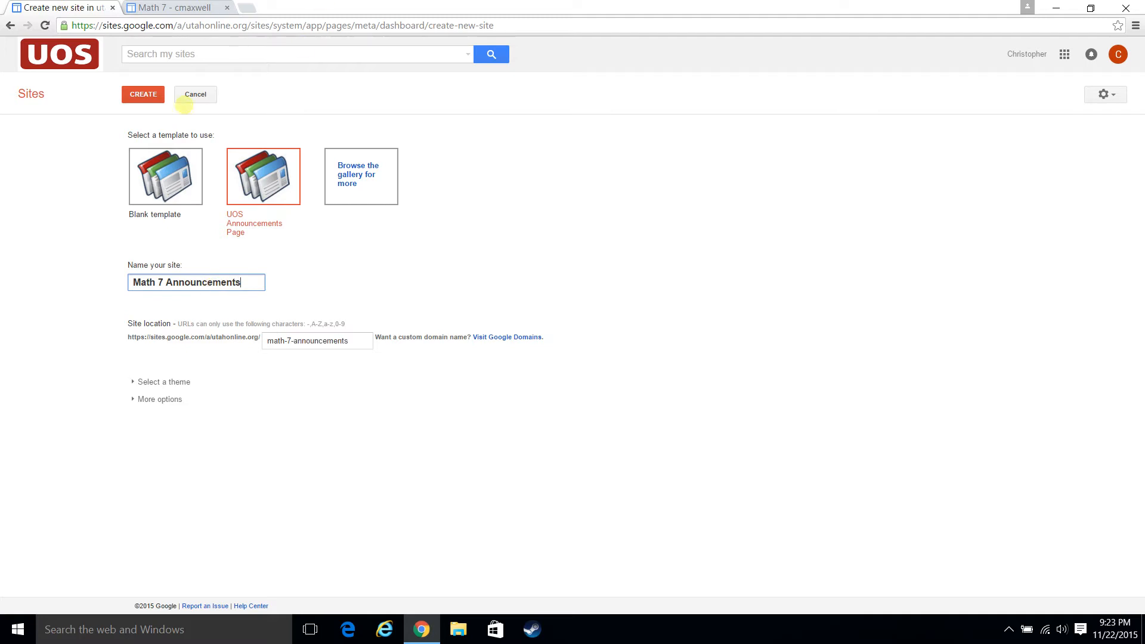
{"action": "left_click", "coordinate": [143, 95]}
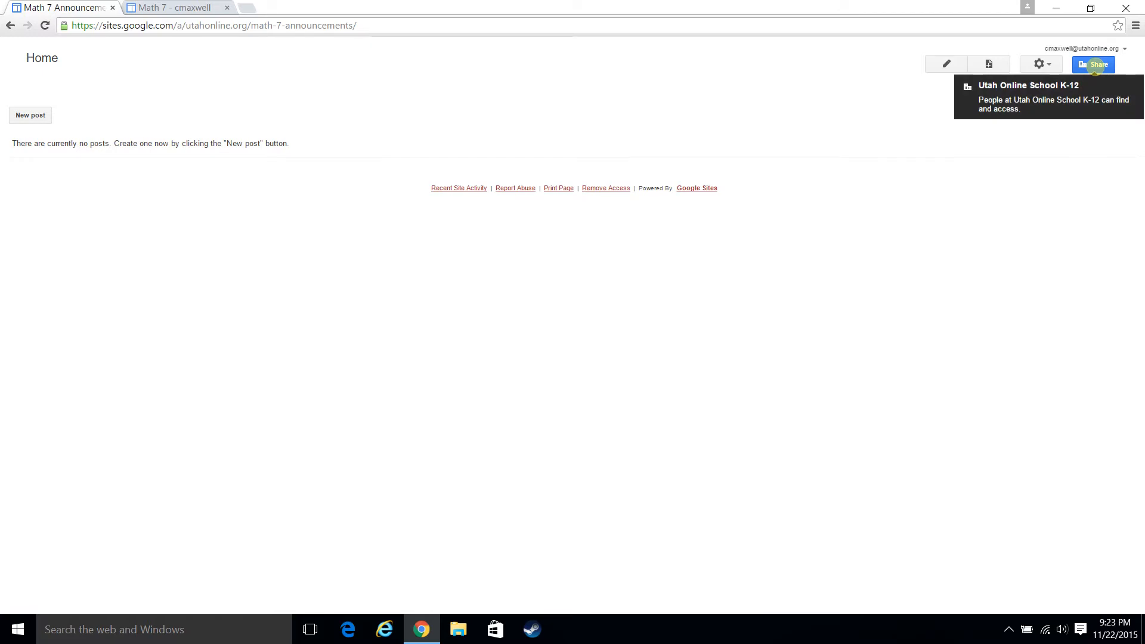
- Set the new site's sharing to Public on the web, save it and return to the site's home page
{"action": "left_click", "coordinate": [1095, 65]}
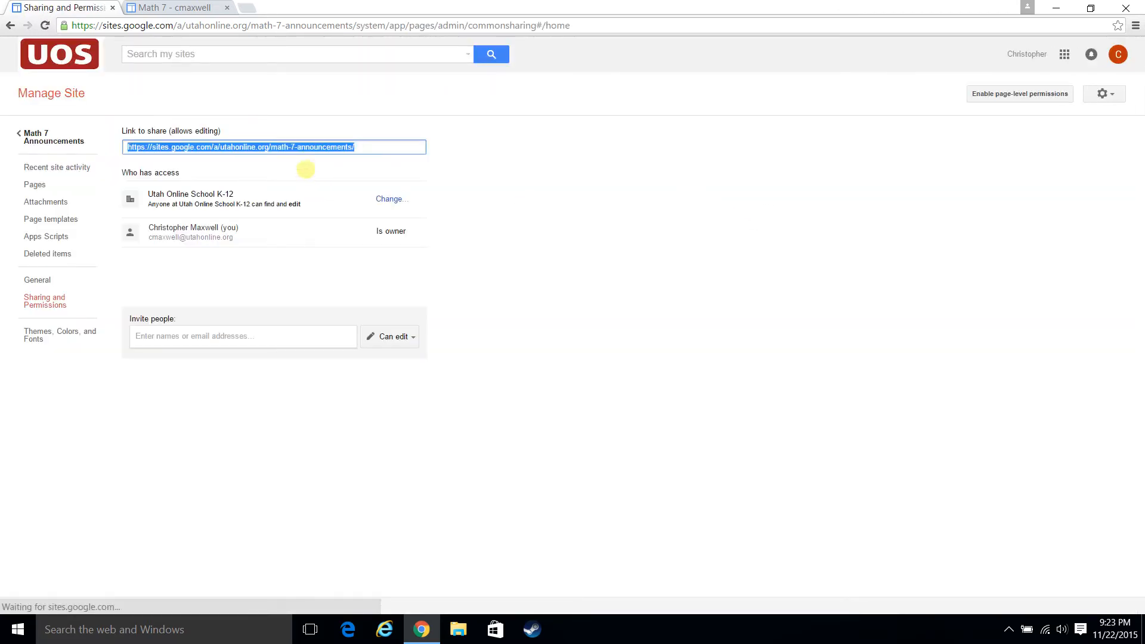
{"action": "left_click", "coordinate": [394, 199]}
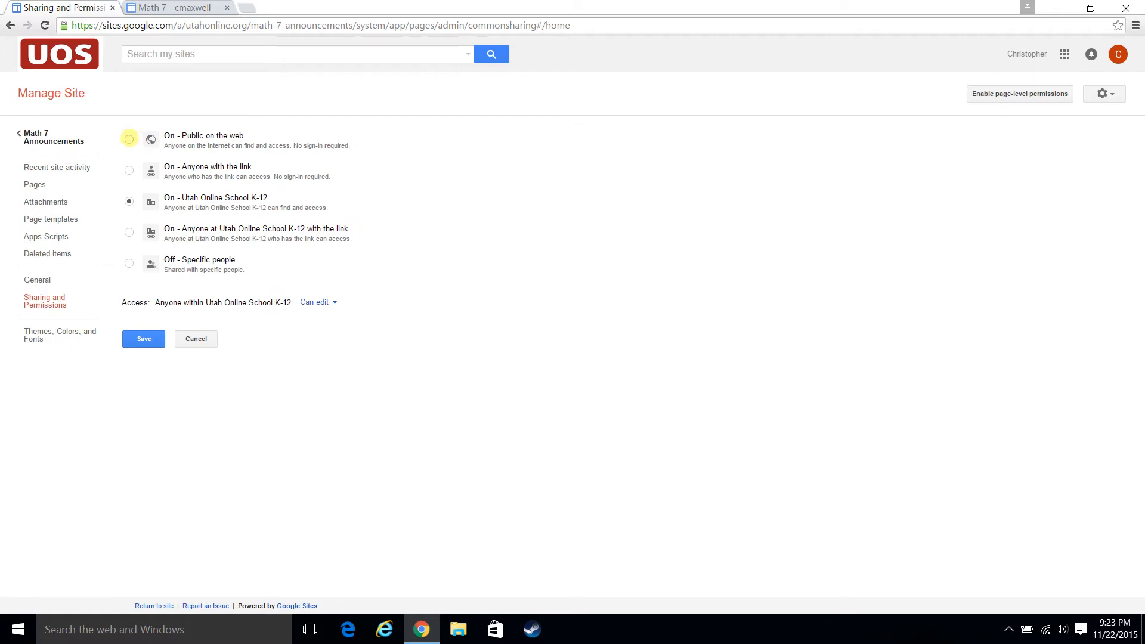
{"action": "left_click", "coordinate": [129, 139]}
{"action": "left_click", "coordinate": [142, 339]}
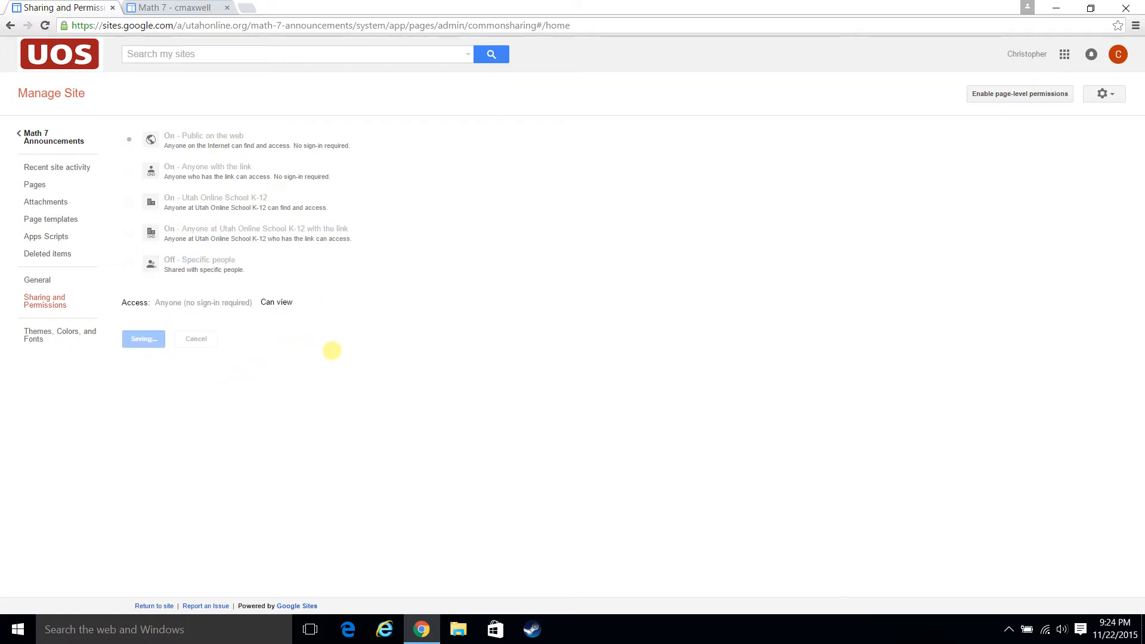
{"action": "left_click", "coordinate": [45, 145]}
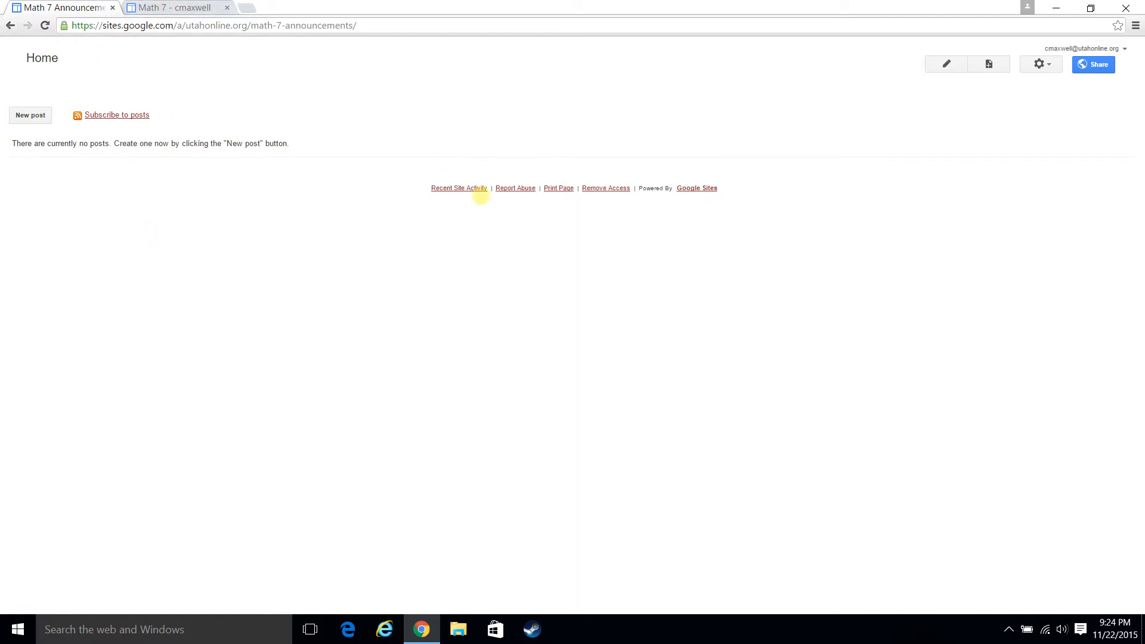
- Go to the Google Sites list and set up another site named Science Announcements with the UOS Announcements Page template
{"action": "left_click", "coordinate": [406, 29]}
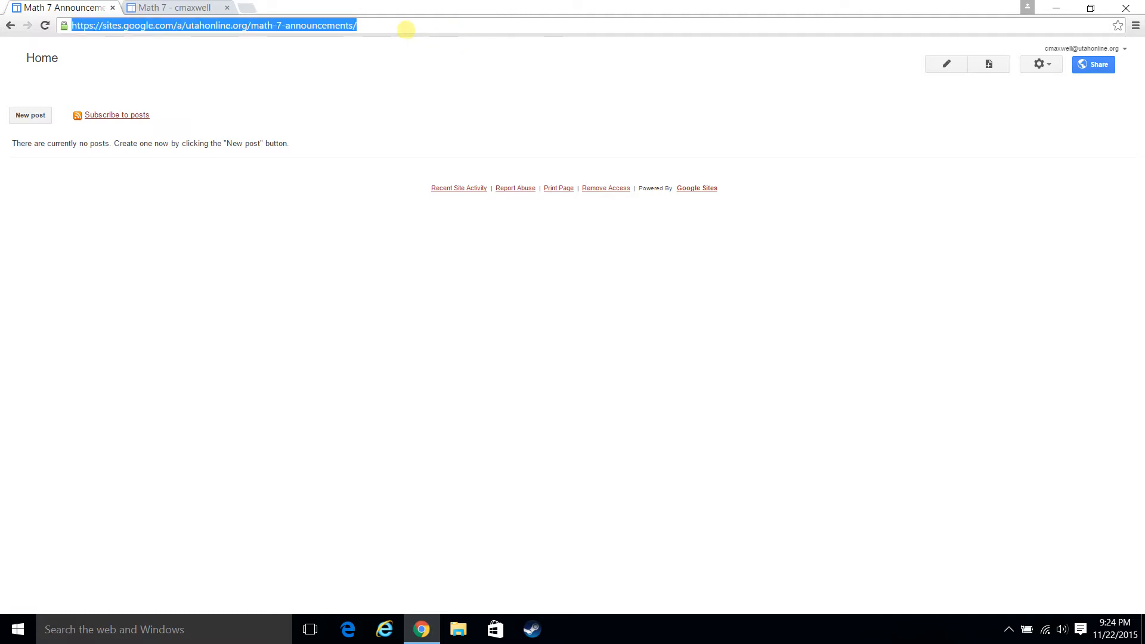
{"action": "type", "text": "sites"}
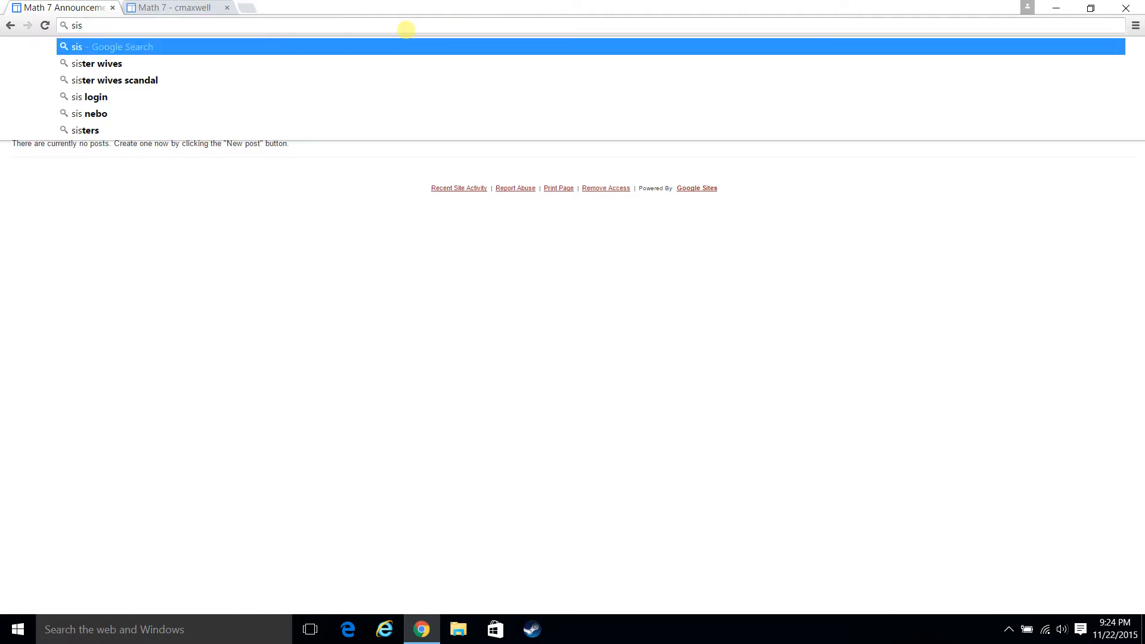
{"action": "key", "text": "Return"}
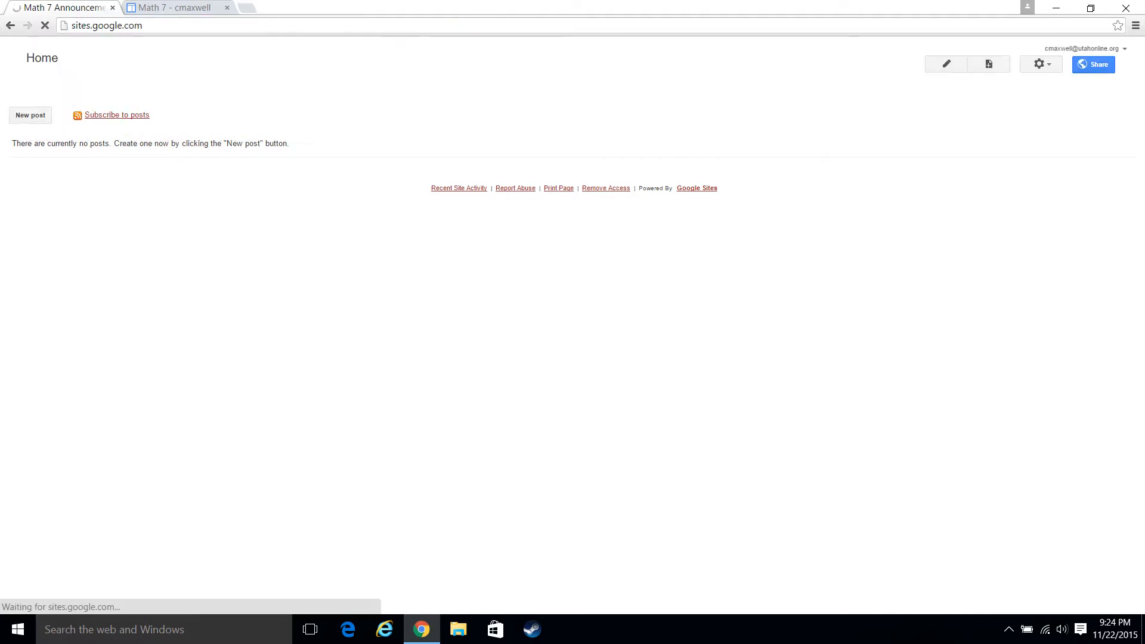
{"action": "left_click", "coordinate": [39, 136]}
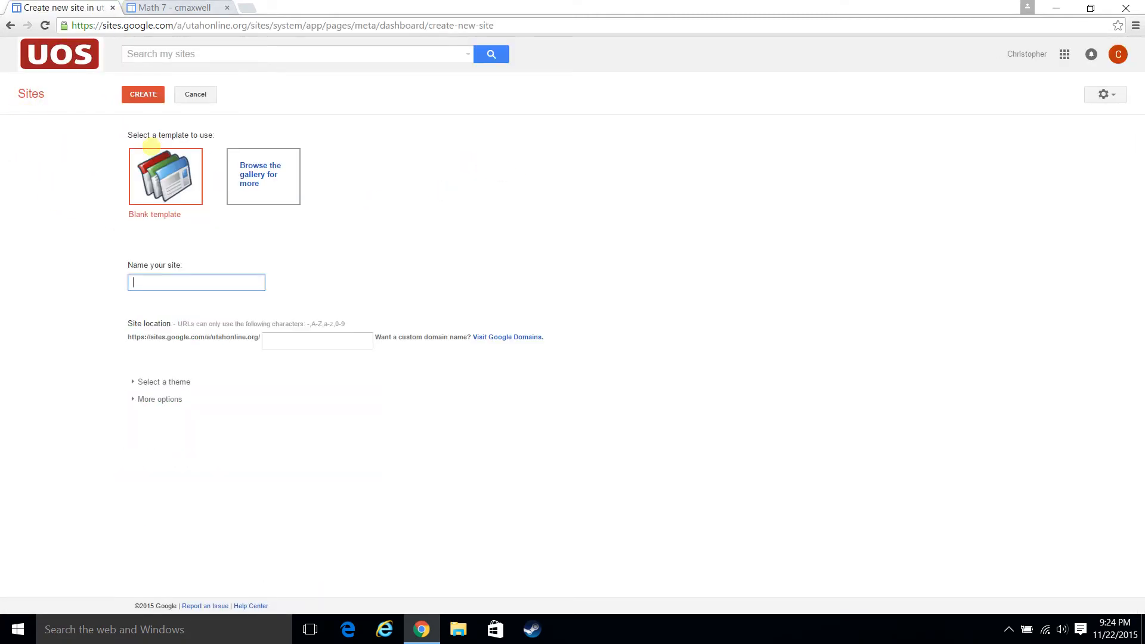
{"action": "left_click", "coordinate": [248, 177]}
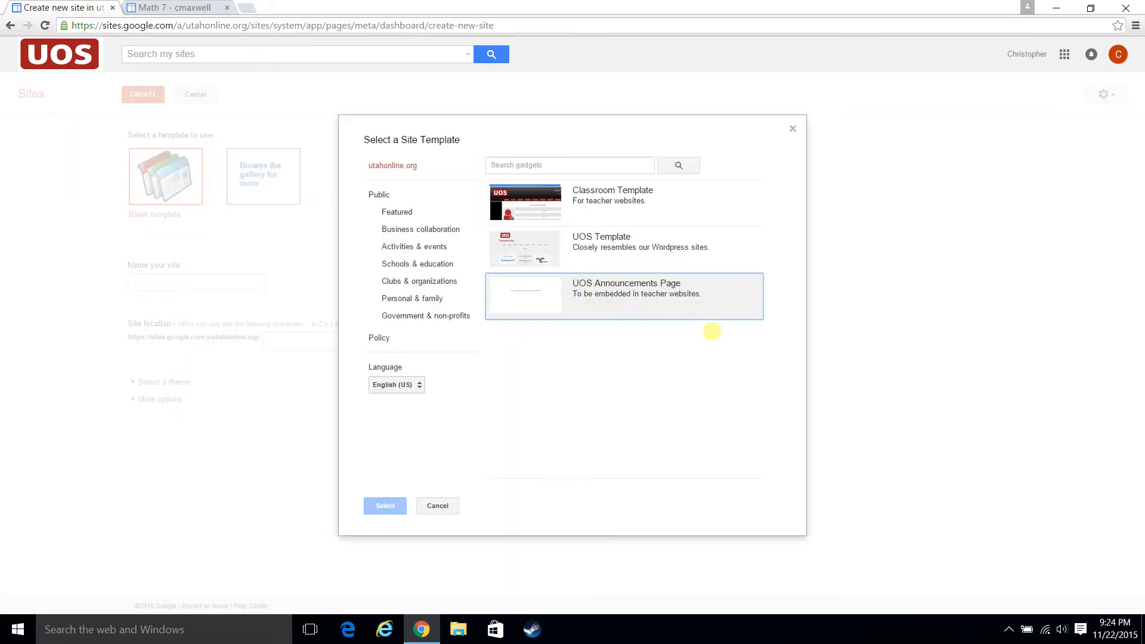
{"action": "left_click", "coordinate": [630, 298]}
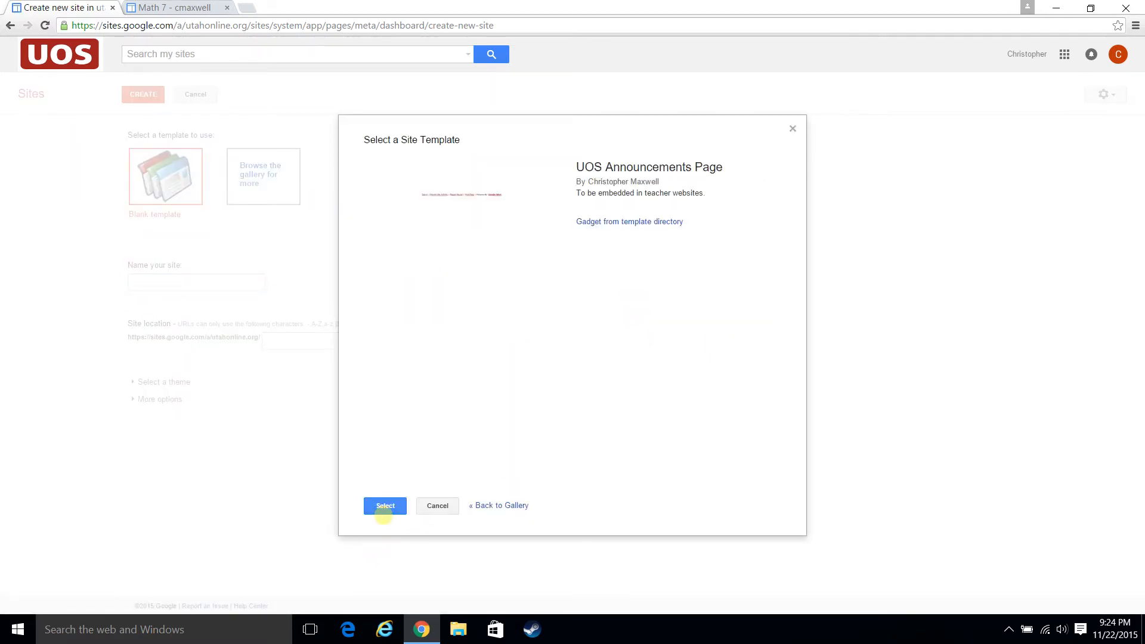
{"action": "left_click", "coordinate": [385, 506]}
{"action": "left_click", "coordinate": [179, 283]}
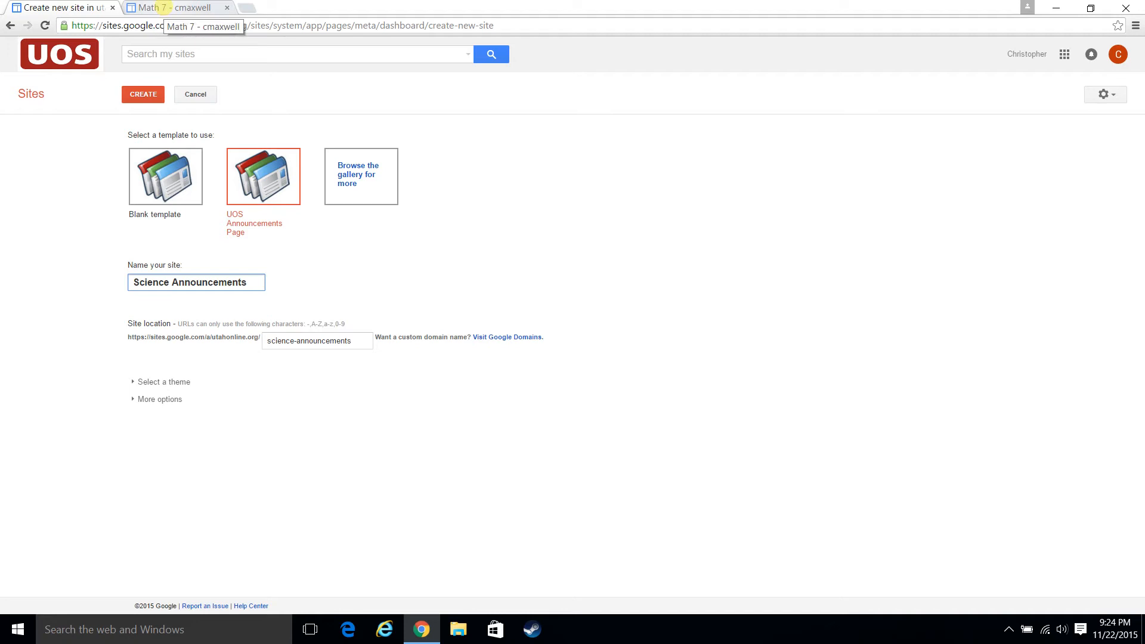
- Edit the Math 7 Announcements page of the teacher website and open the properties of its embedded Include gadget
{"action": "left_click", "coordinate": [163, 7]}
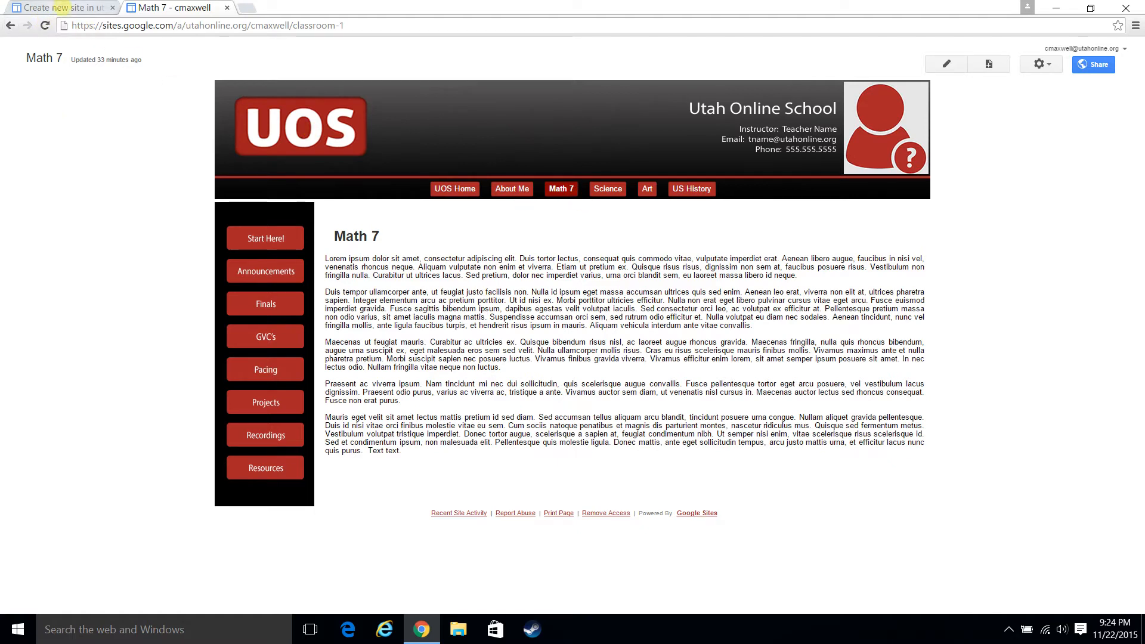
{"action": "left_click", "coordinate": [290, 272]}
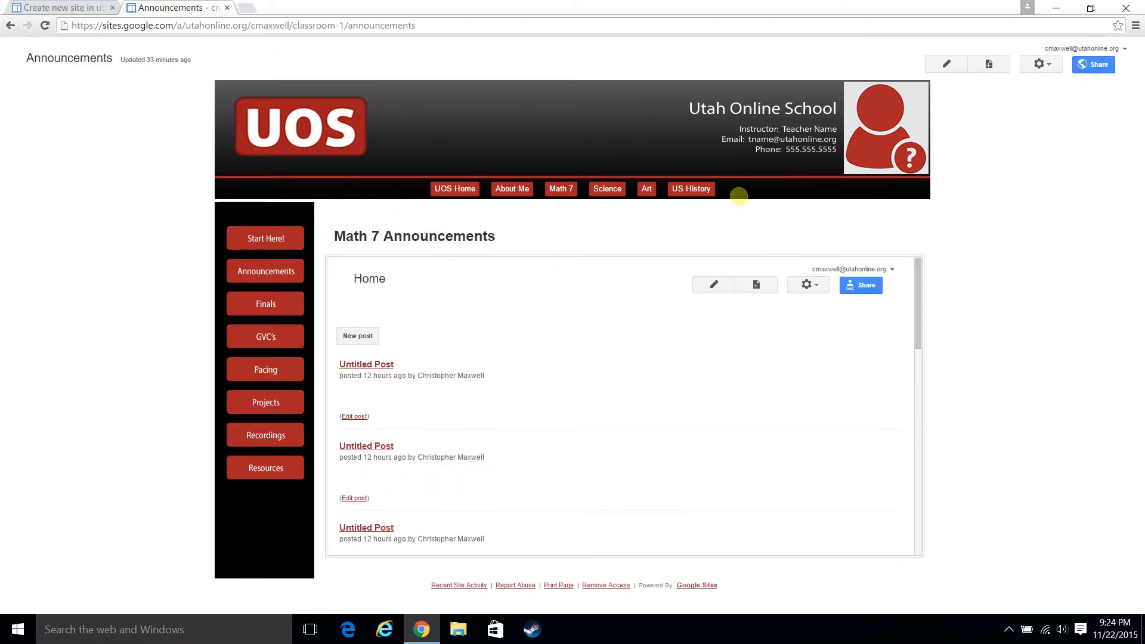
{"action": "left_click", "coordinate": [946, 63]}
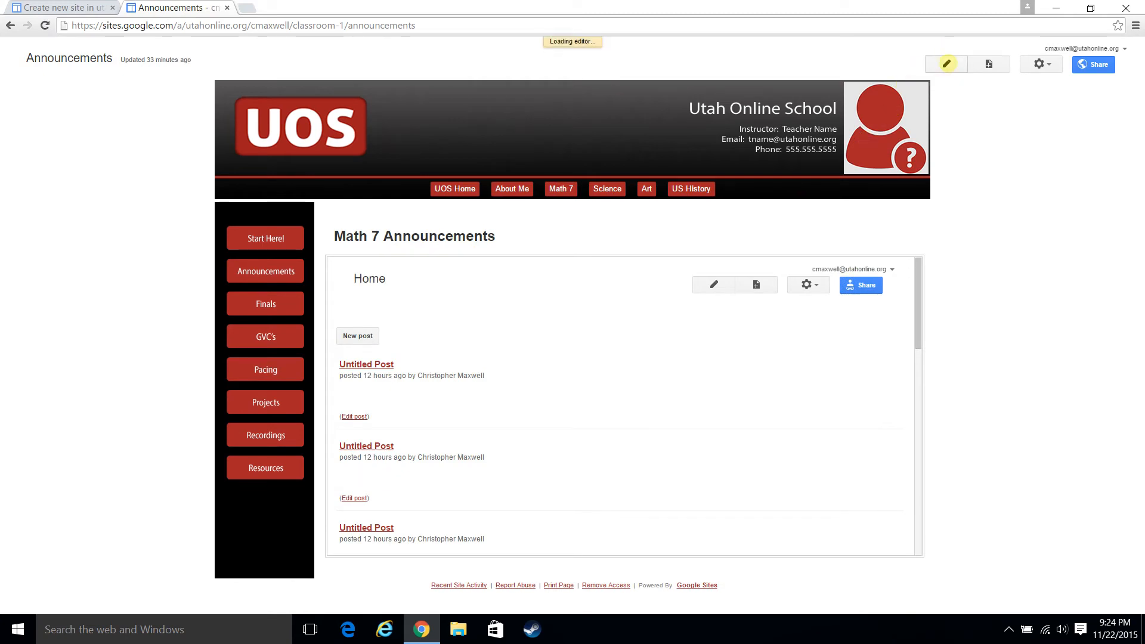
{"action": "scroll", "coordinate": [330, 337], "scroll_direction": "down", "scroll_amount": 2}
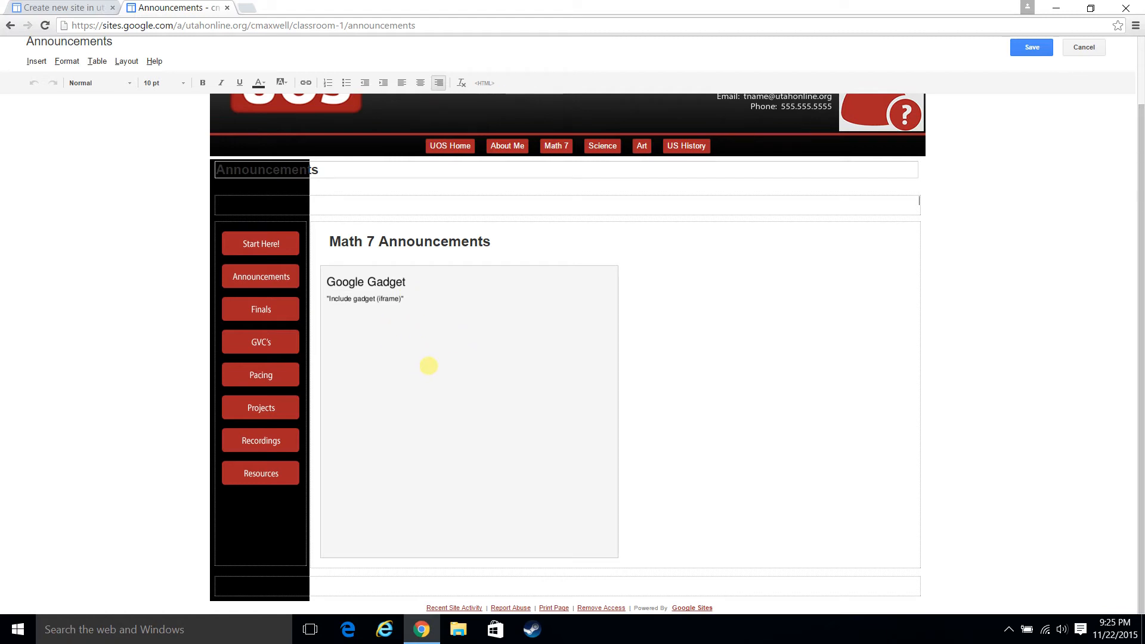
{"action": "left_click", "coordinate": [429, 366]}
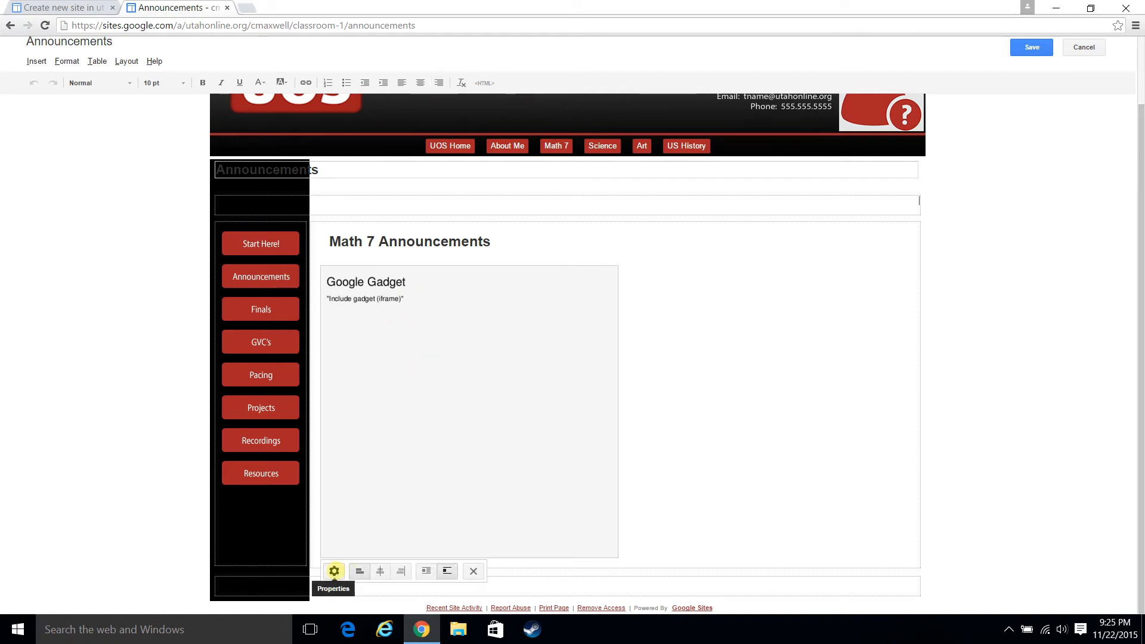
{"action": "left_click", "coordinate": [334, 570]}
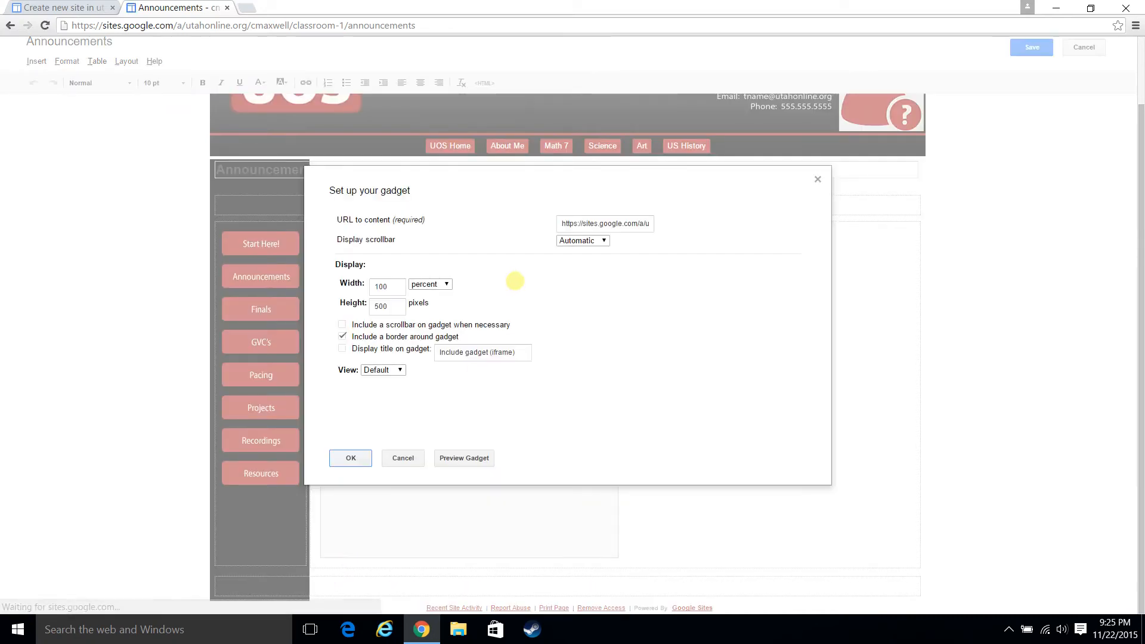
- Leave the new-site form, open the Math 7 Announcements site from the site list and copy its address for the teacher website
{"action": "left_click", "coordinate": [57, 7]}
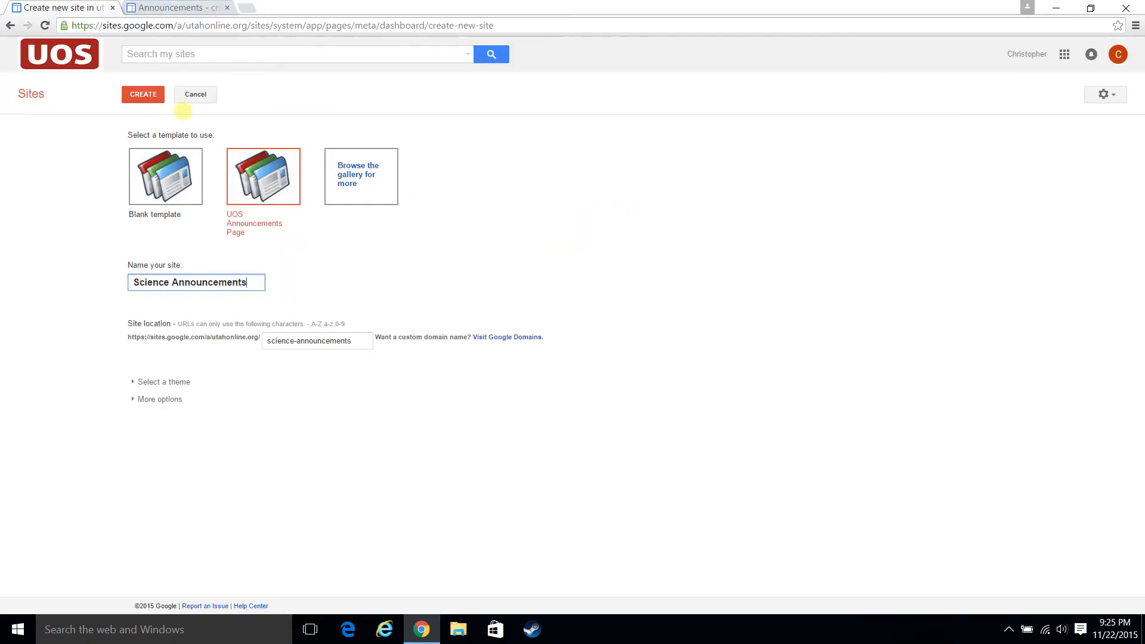
{"action": "left_click", "coordinate": [27, 94]}
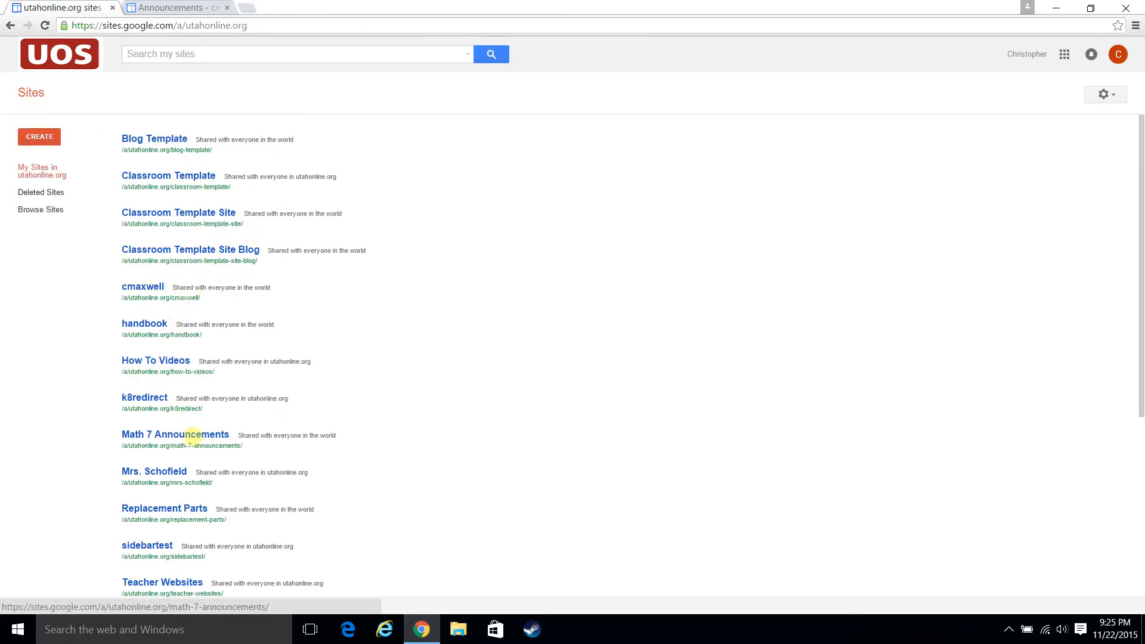
{"action": "left_click", "coordinate": [194, 434]}
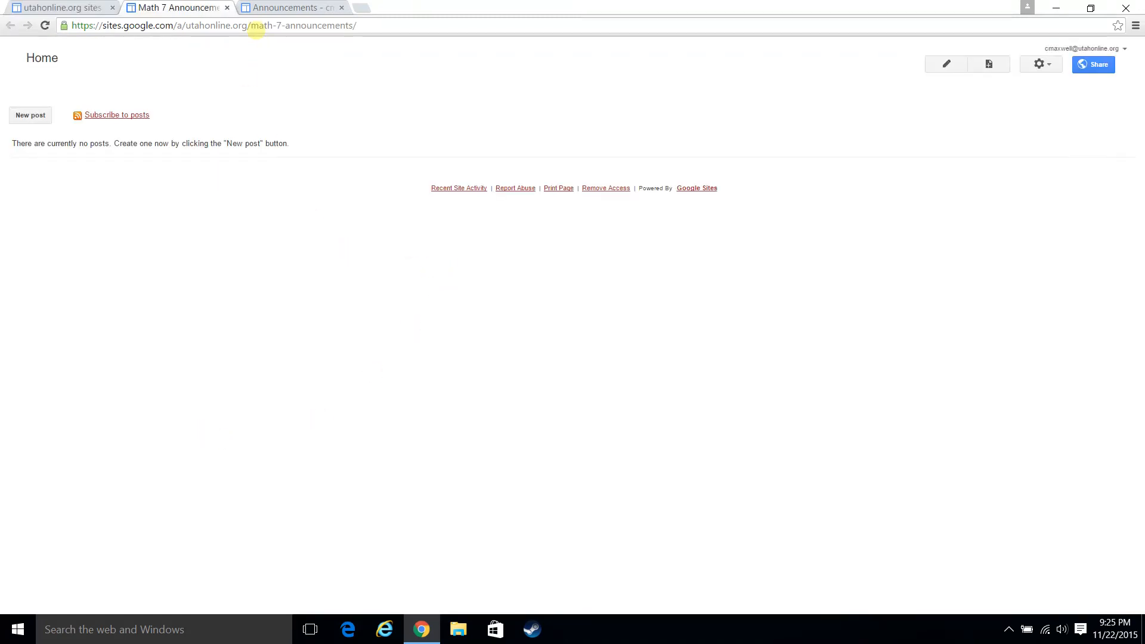
{"action": "left_click", "coordinate": [254, 27]}
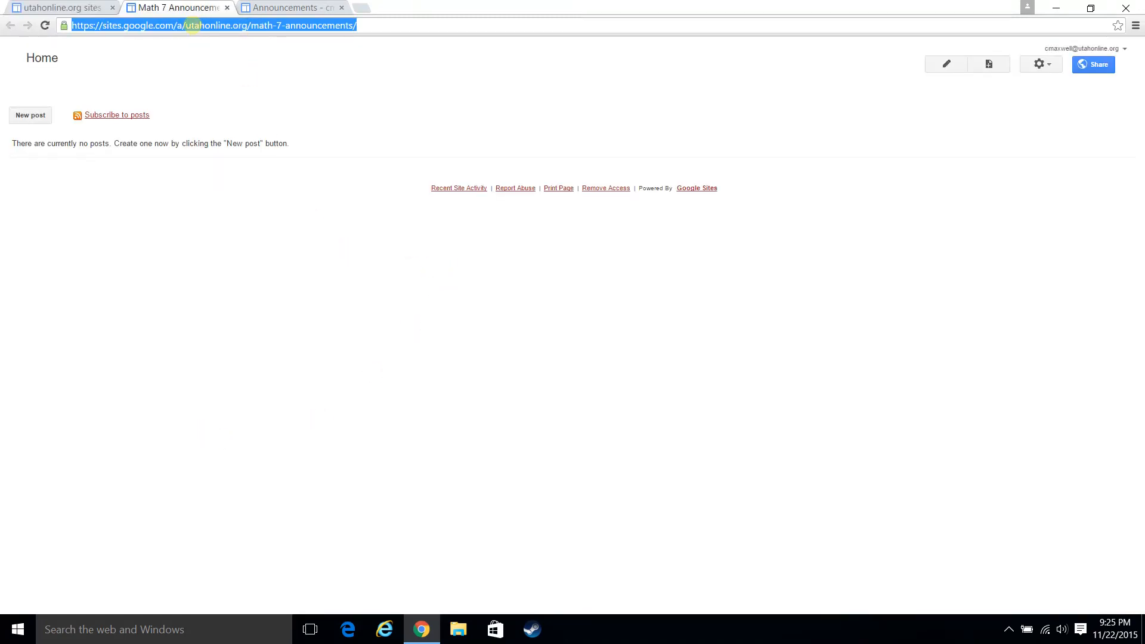
{"action": "right_click", "coordinate": [192, 26]}
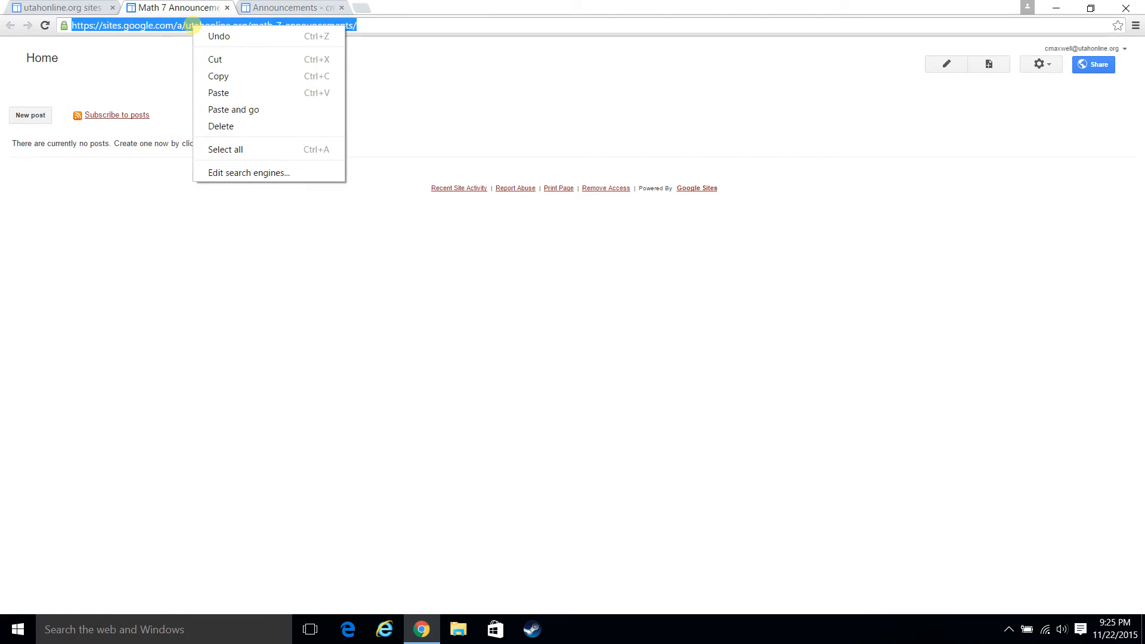
{"action": "left_click", "coordinate": [229, 75]}
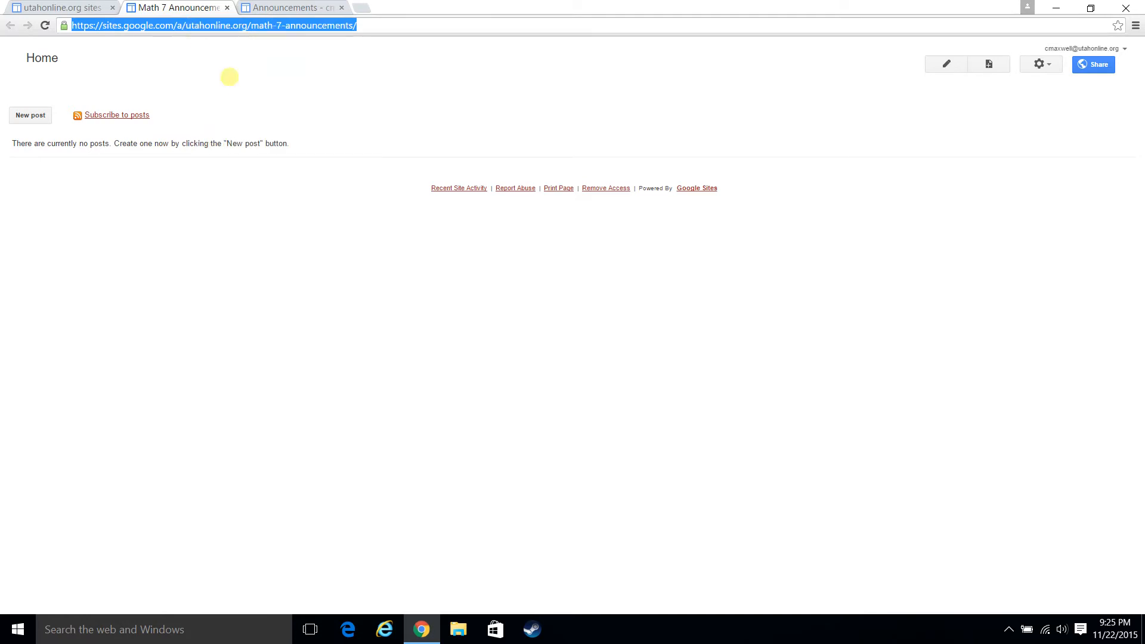
{"action": "left_click", "coordinate": [286, 7]}
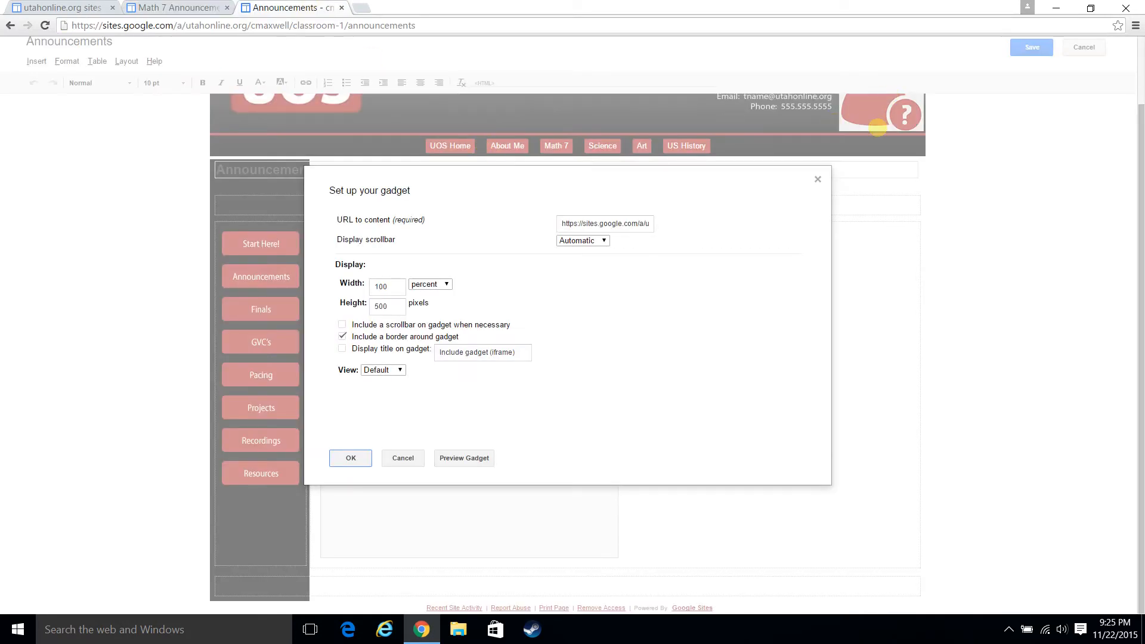
- Cancel the gadget setup and the page edit, and reopen the Math 7 Announcements page for editing
{"action": "left_click", "coordinate": [403, 458]}
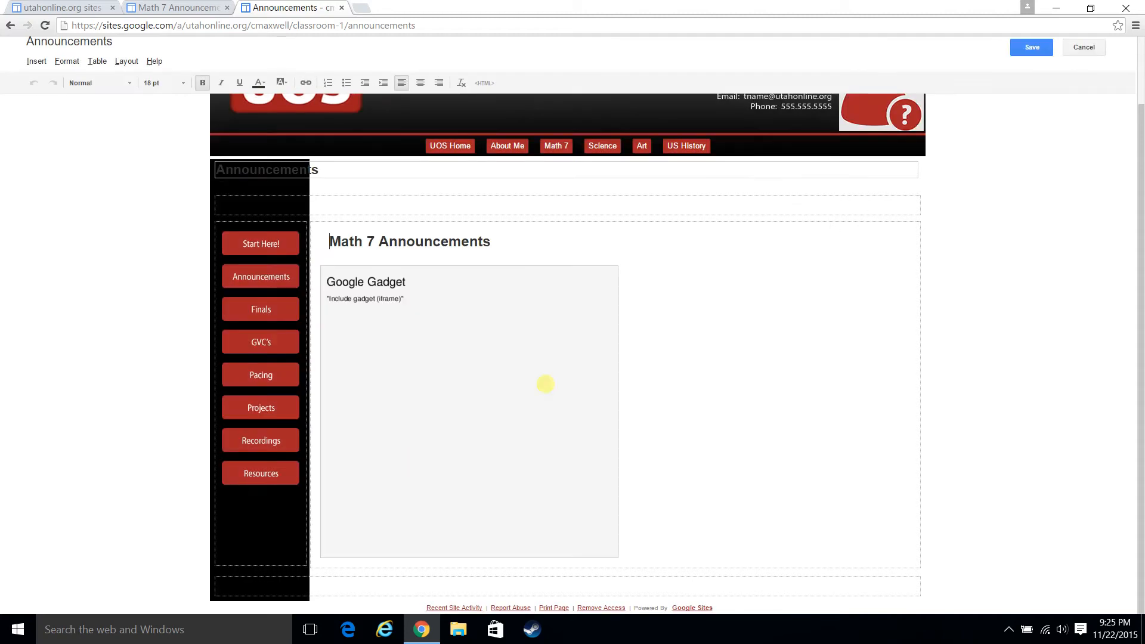
{"action": "scroll", "coordinate": [862, 222], "scroll_direction": "up", "scroll_amount": 1}
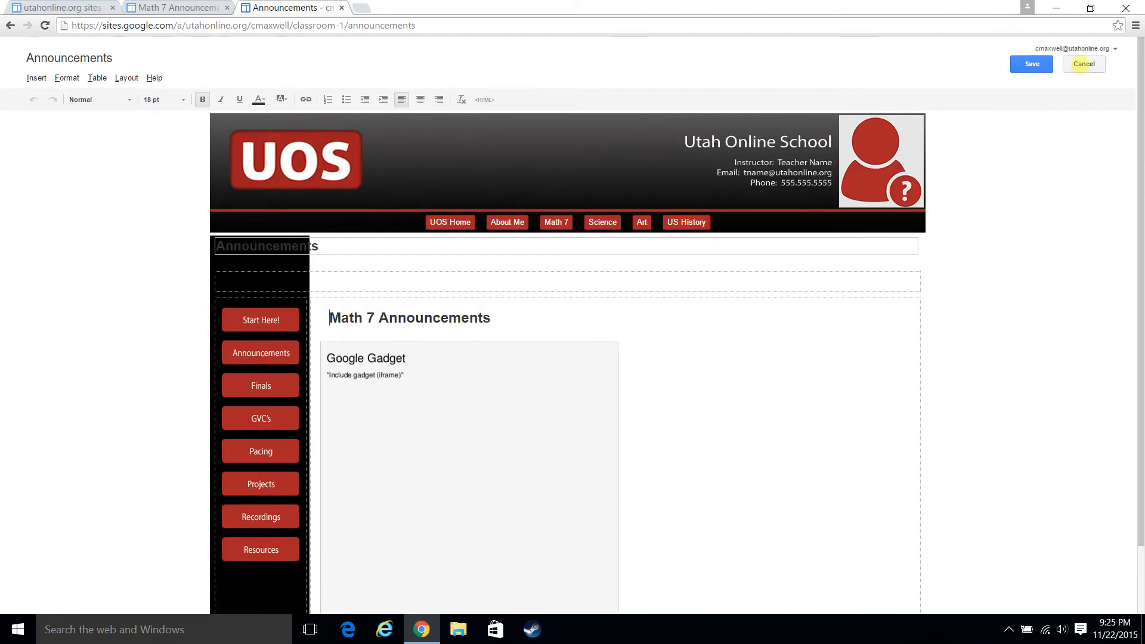
{"action": "left_click", "coordinate": [1083, 64]}
{"action": "left_click", "coordinate": [944, 64]}
- Replace the Include gadget's content URL with the copied math-7-announcements address and save the Math 7 Announcements page
{"action": "scroll", "coordinate": [511, 409], "scroll_direction": "down", "scroll_amount": 2}
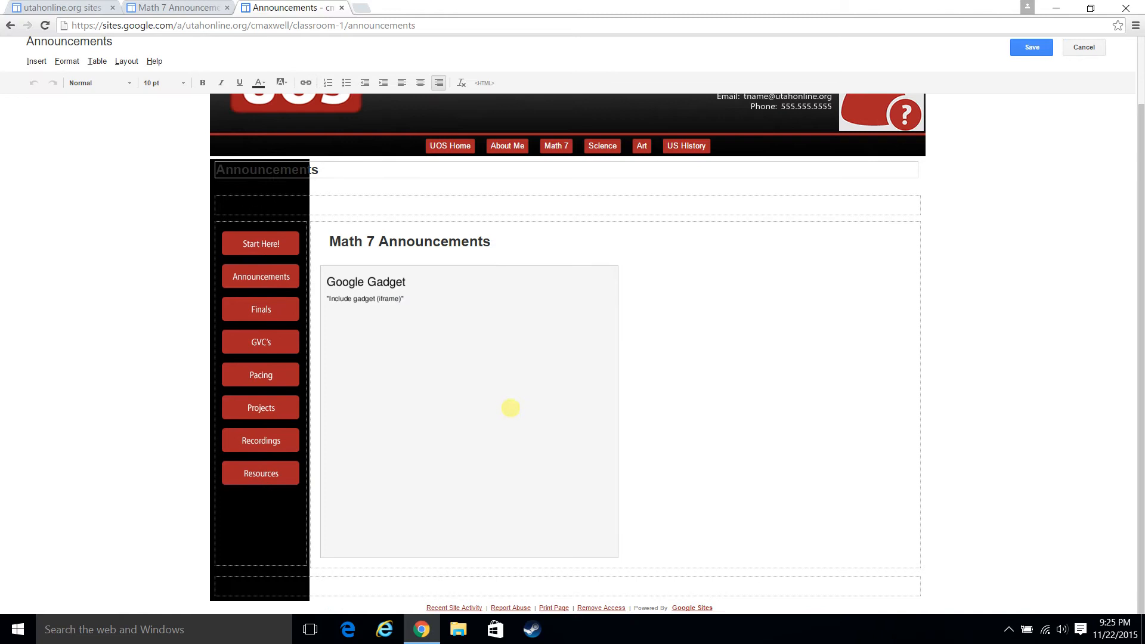
{"action": "left_click", "coordinate": [492, 437]}
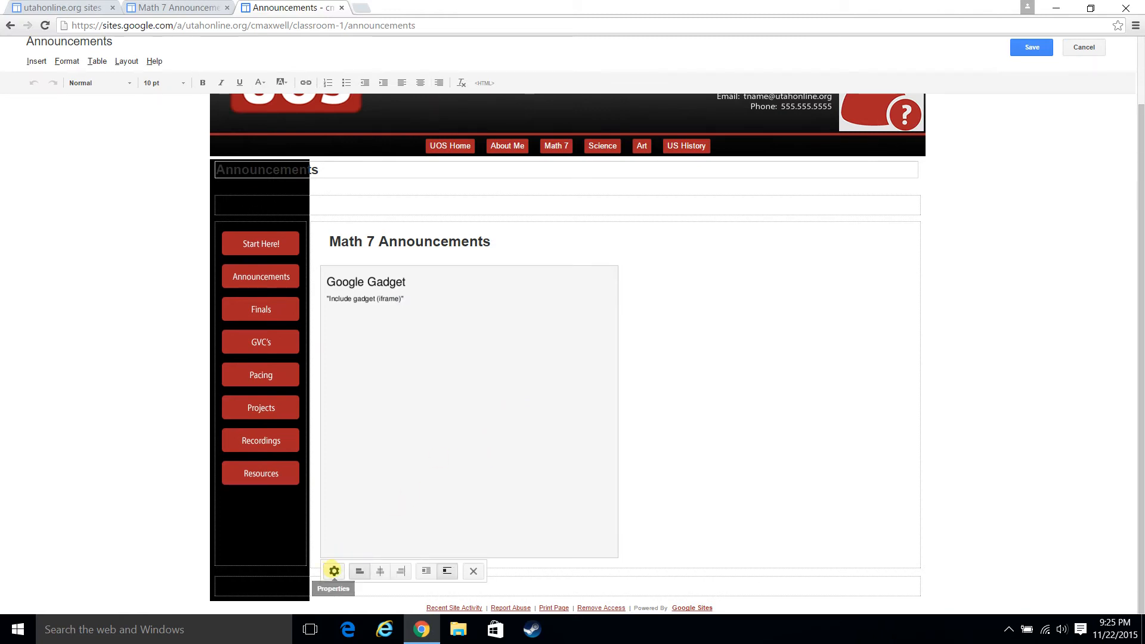
{"action": "left_click", "coordinate": [334, 571]}
{"action": "triple_click", "coordinate": [603, 223]}
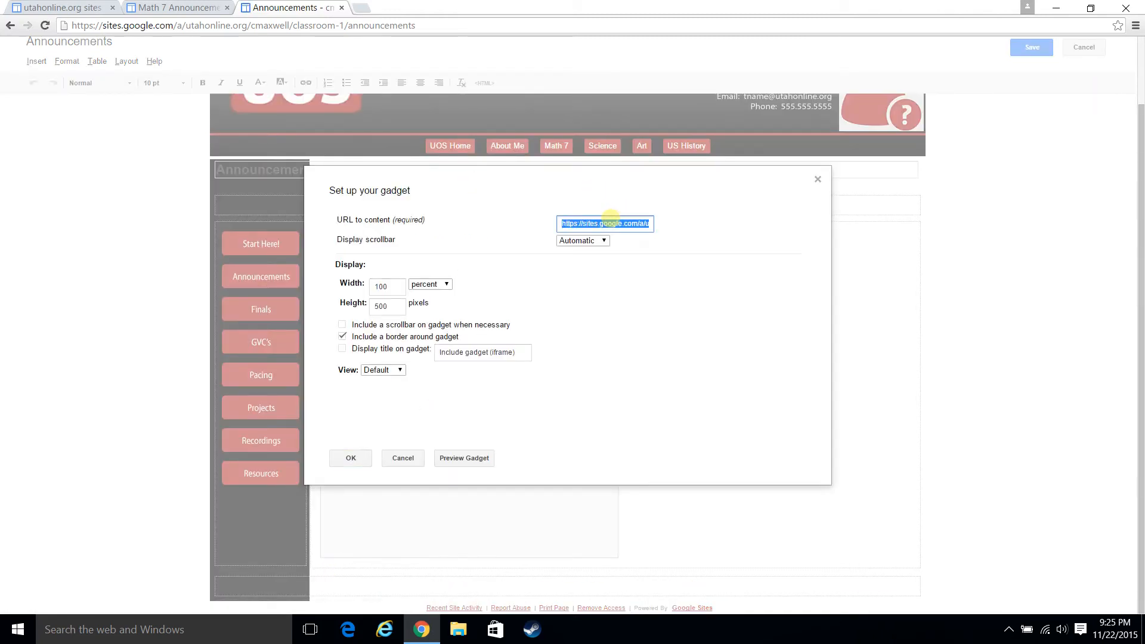
{"action": "right_click", "coordinate": [612, 219]}
{"action": "left_click", "coordinate": [685, 316]}
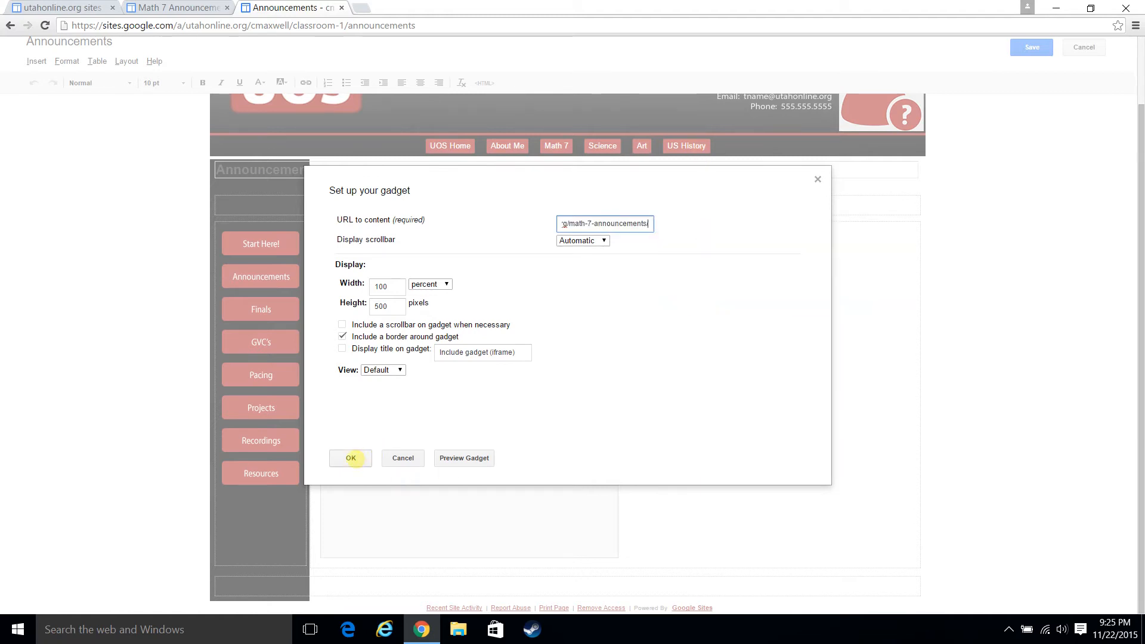
{"action": "left_click", "coordinate": [351, 458]}
{"action": "left_click", "coordinate": [1032, 48]}
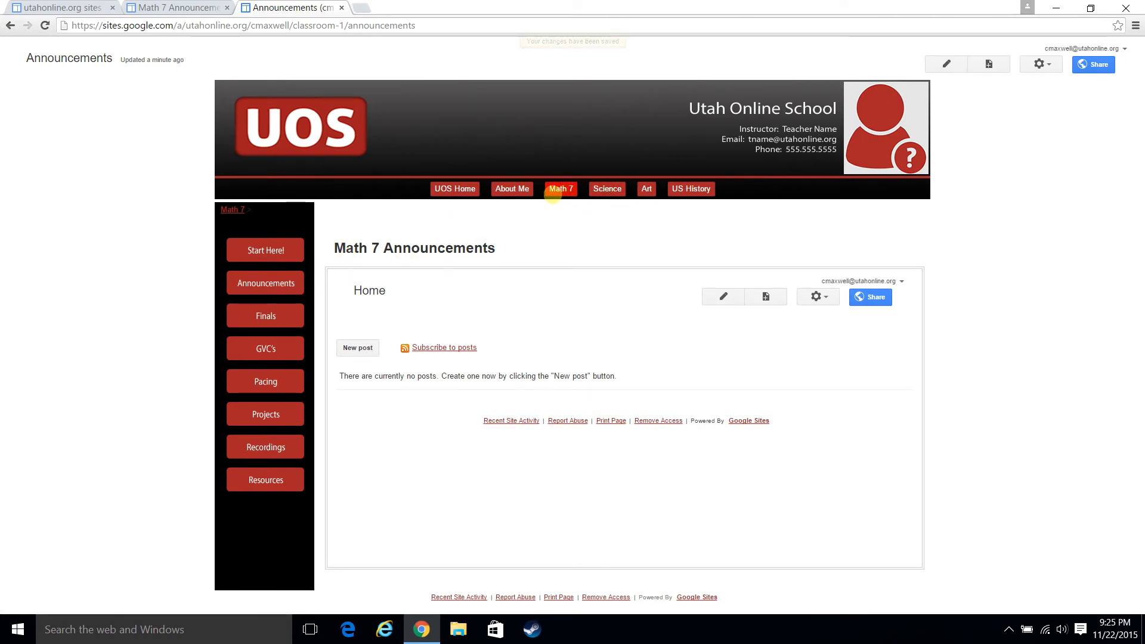
- Edit the Science class's Announcements page, set its Include gadget's content URL to the copied math-7-announcements address and save the page
{"action": "left_click", "coordinate": [607, 190]}
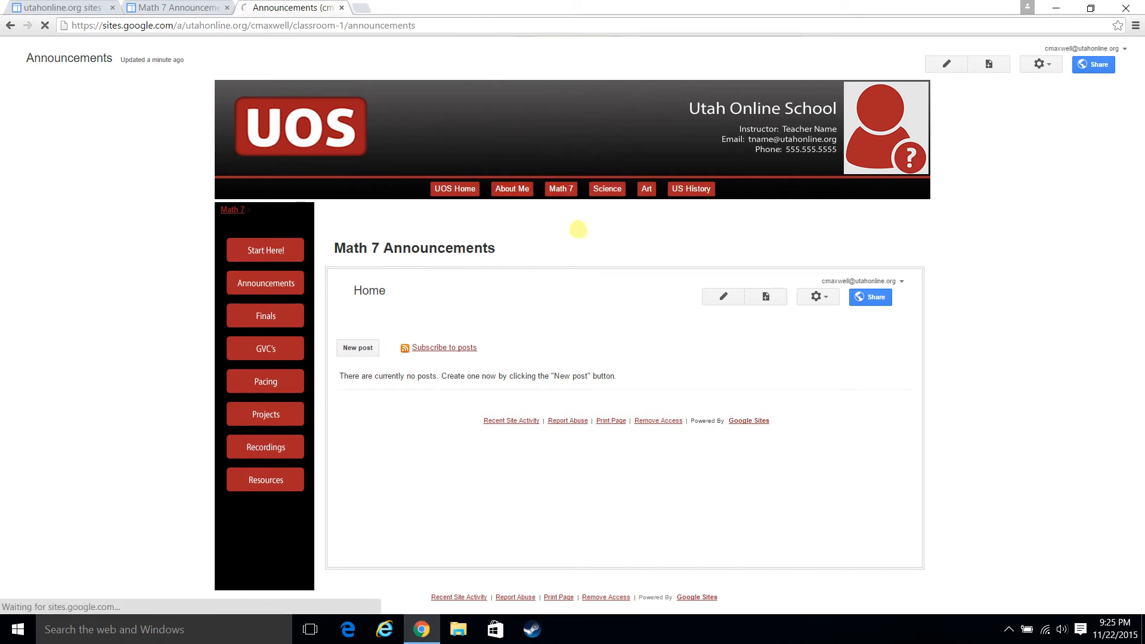
{"action": "left_click", "coordinate": [281, 268]}
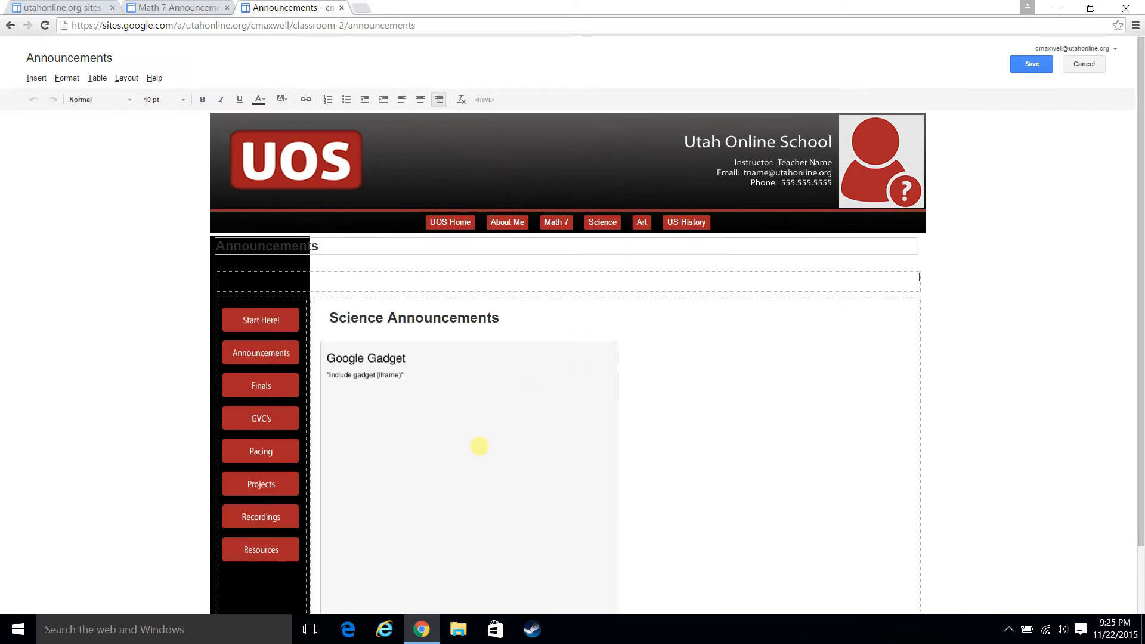
{"action": "left_click", "coordinate": [499, 434]}
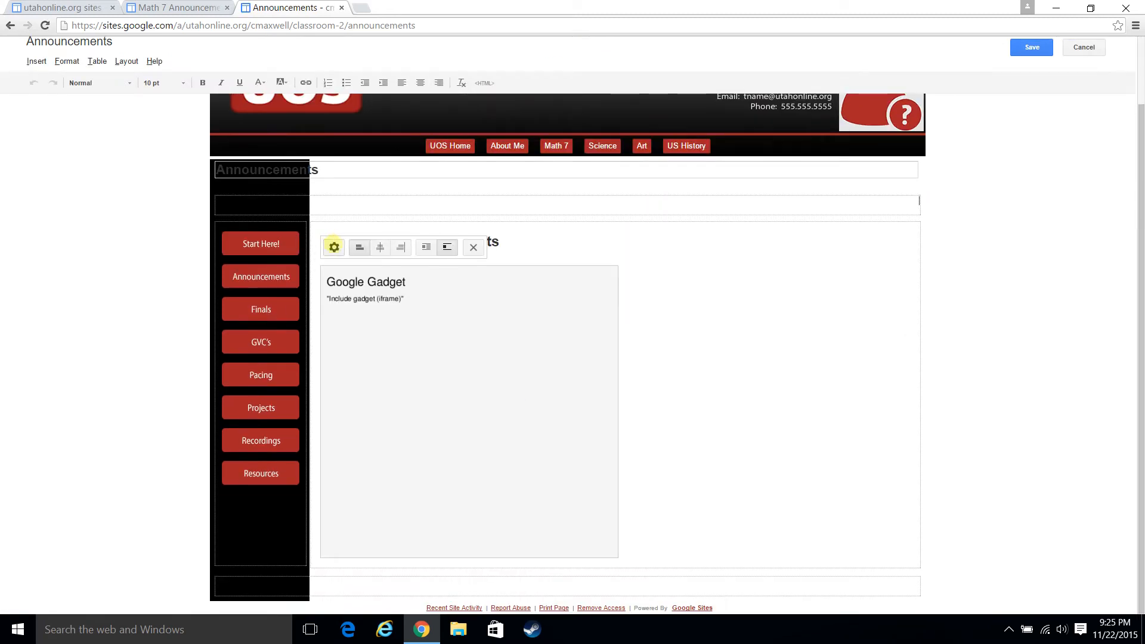
{"action": "left_click", "coordinate": [334, 247]}
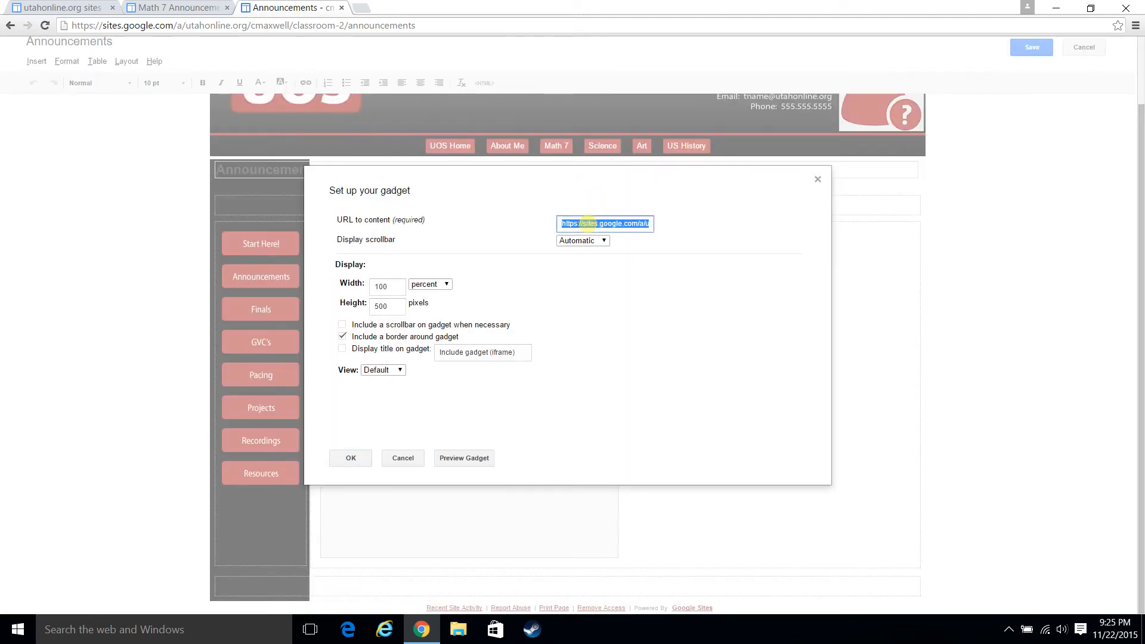
{"action": "right_click", "coordinate": [588, 223]}
{"action": "left_click", "coordinate": [662, 308]}
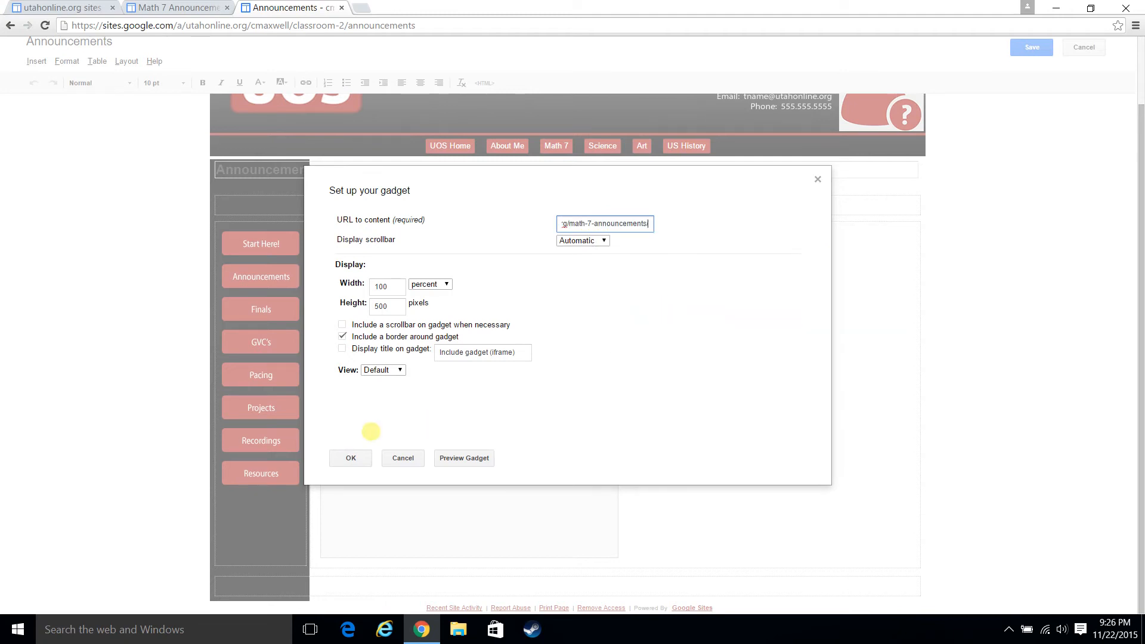
{"action": "left_click", "coordinate": [351, 458]}
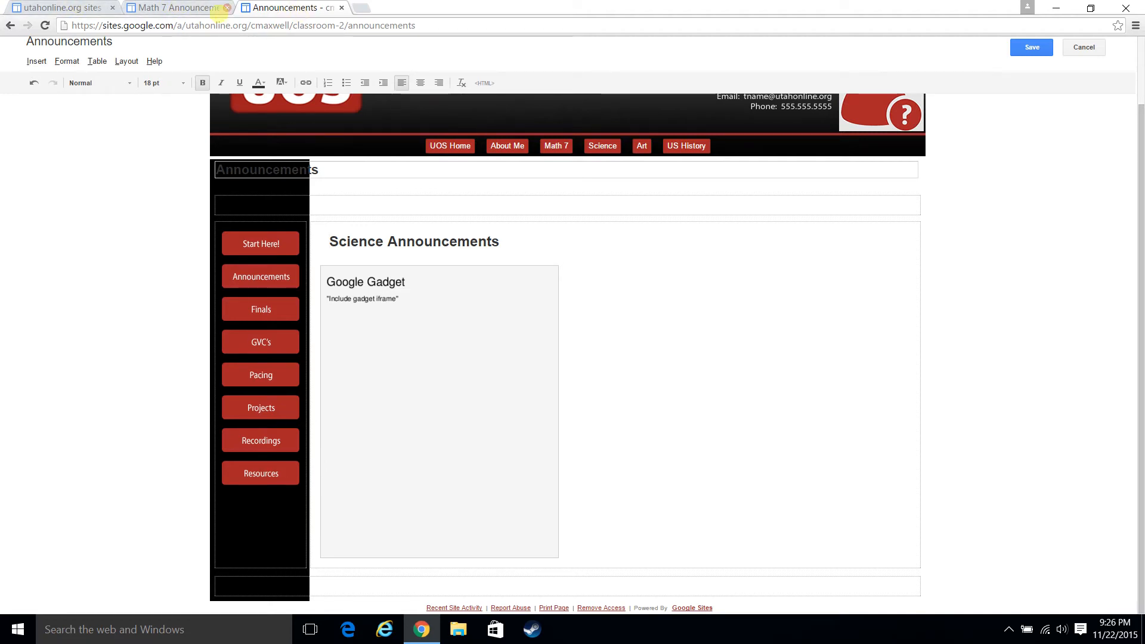
{"action": "left_click", "coordinate": [203, 7]}
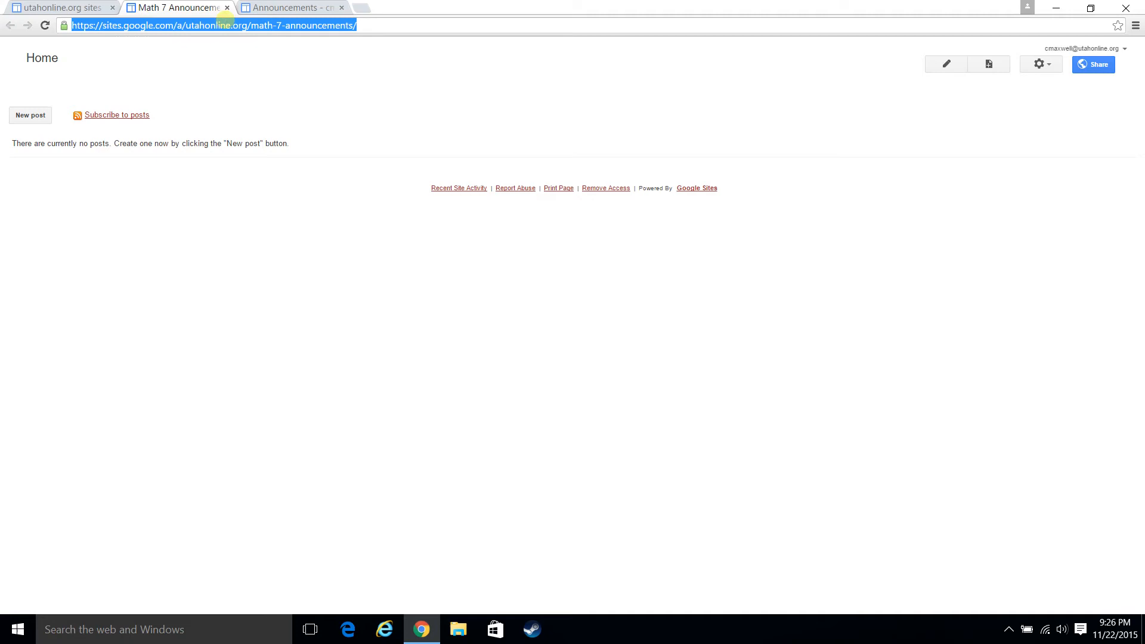
{"action": "left_click", "coordinate": [286, 7]}
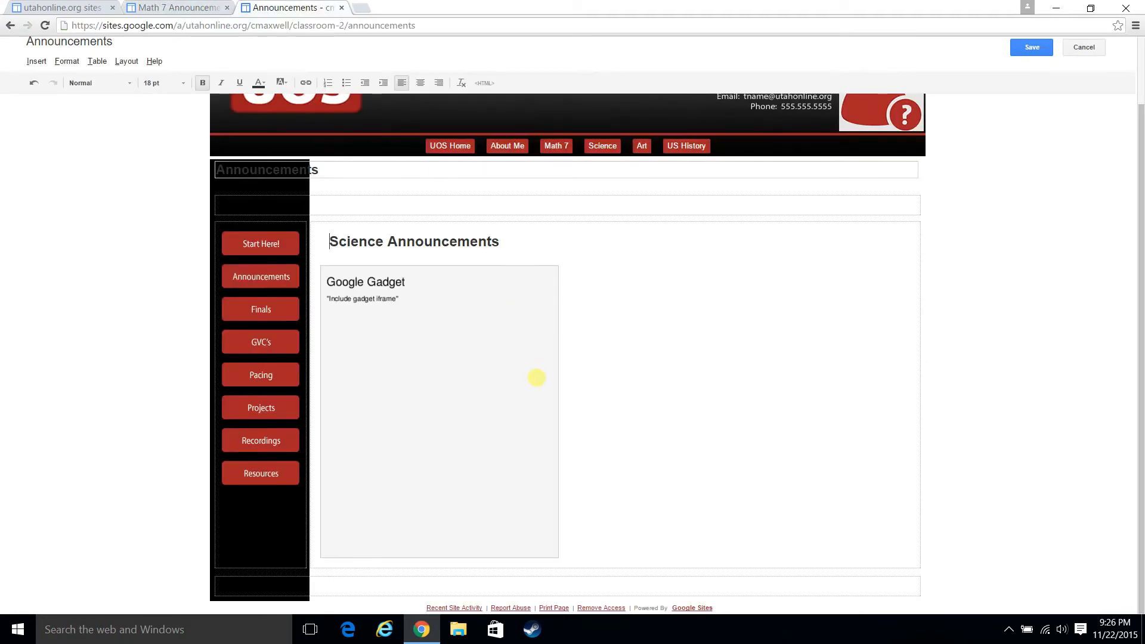
{"action": "scroll", "coordinate": [835, 404], "scroll_direction": "up", "scroll_amount": 2}
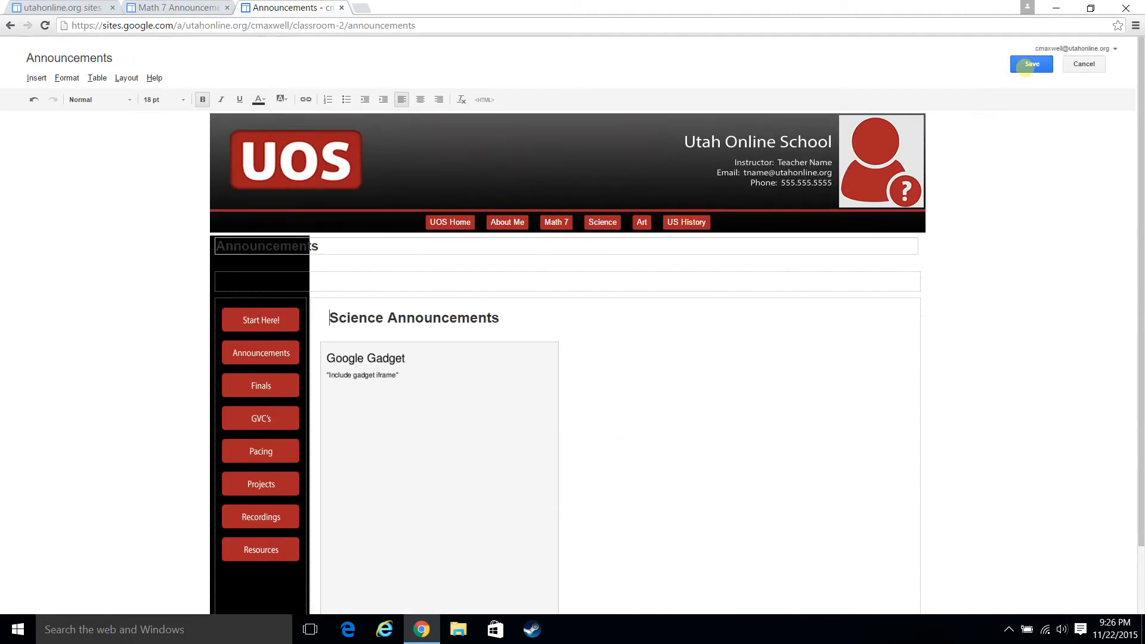
{"action": "left_click", "coordinate": [1025, 68]}
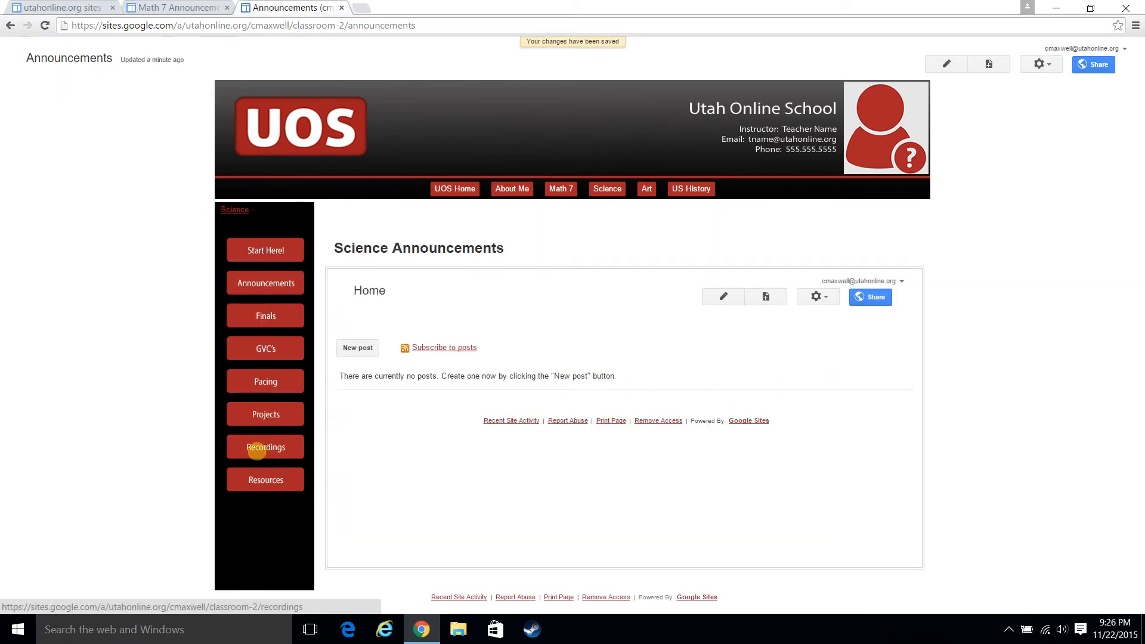
- View the Resources page of the Science class and the Resources page of the Math 7 class
{"action": "left_click", "coordinate": [269, 482]}
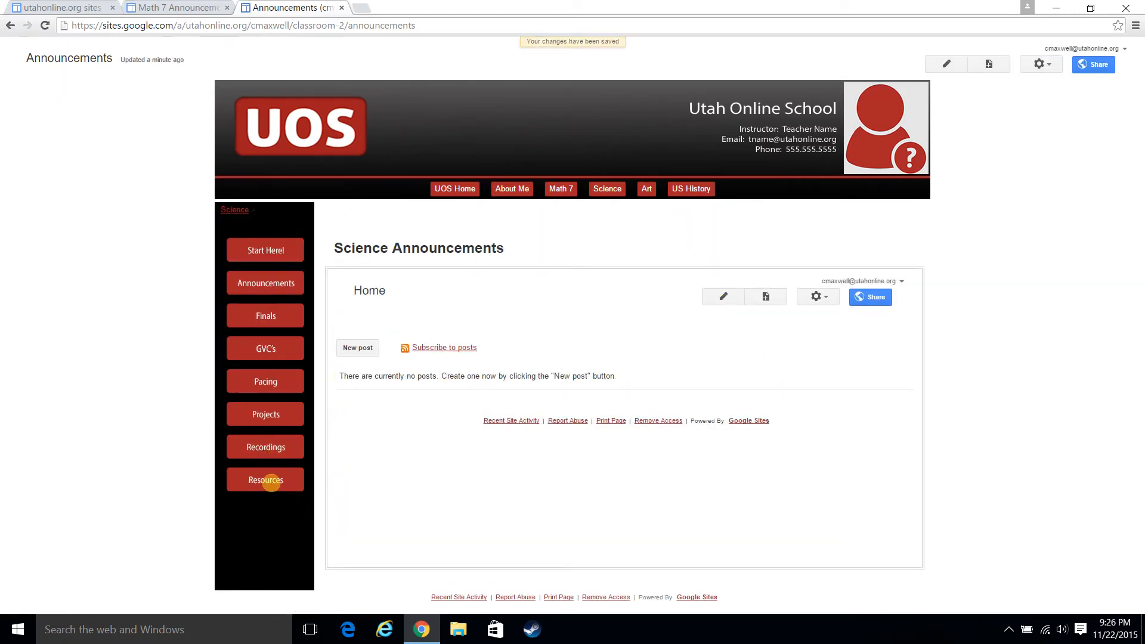
{"action": "left_click", "coordinate": [261, 480]}
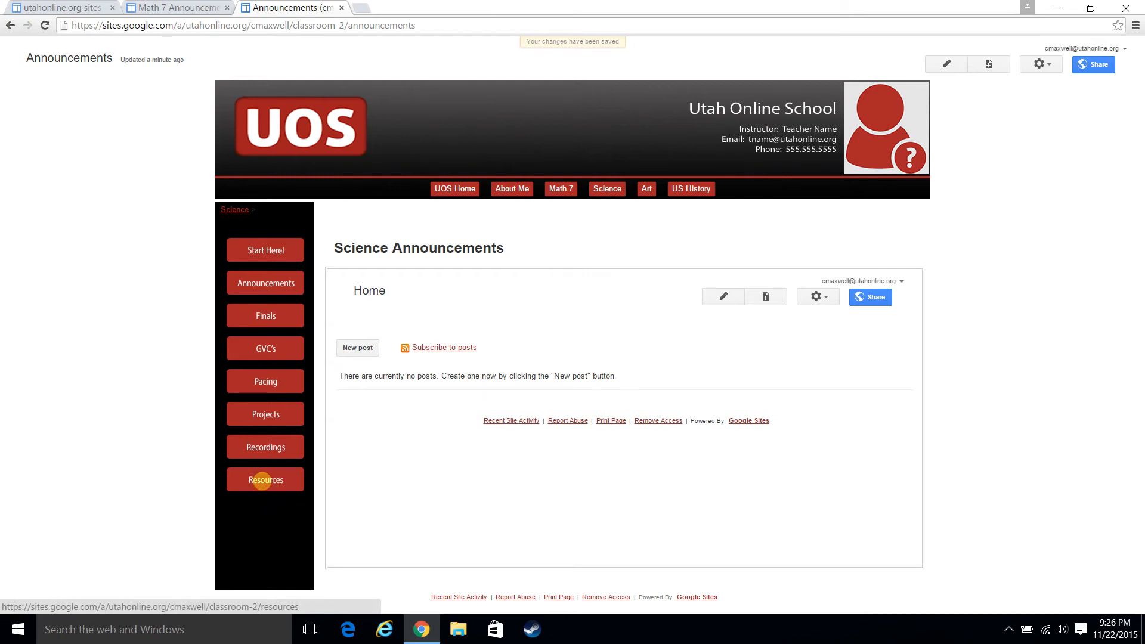
{"action": "left_click", "coordinate": [563, 188]}
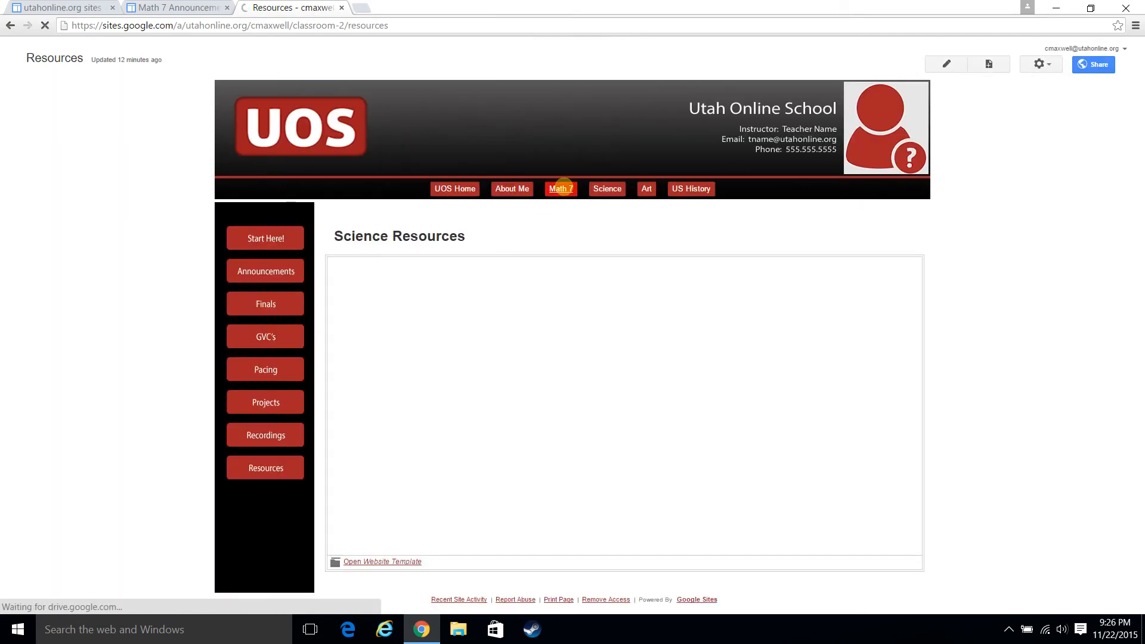
{"action": "left_click", "coordinate": [271, 471]}
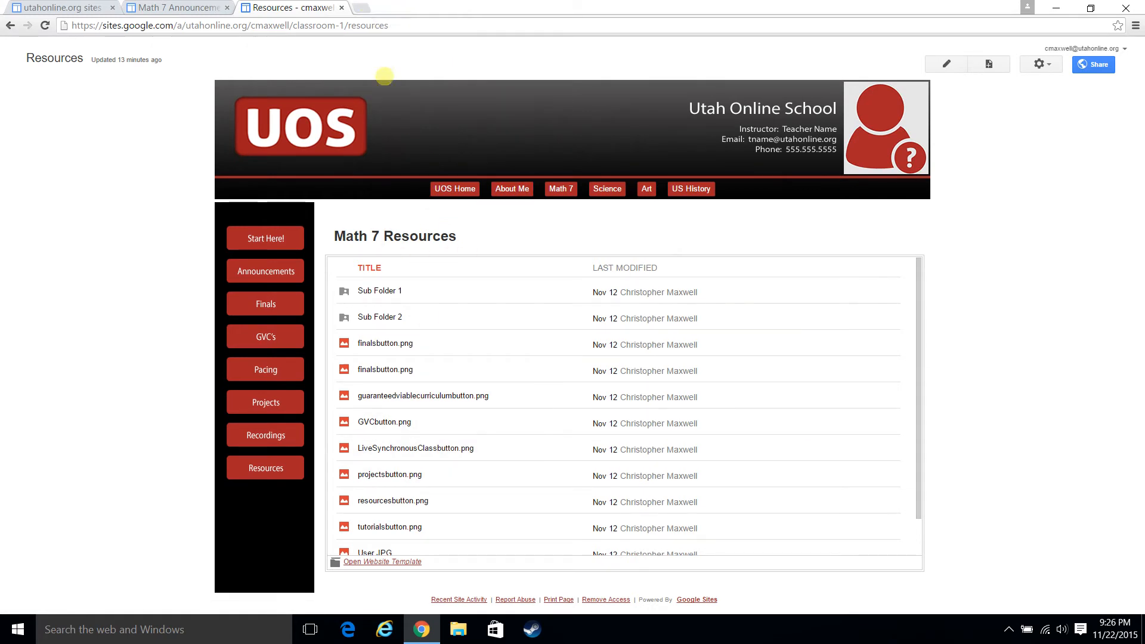
- Open Google Drive in a new browser tab and create a folder named Math 7 Resources in My Drive
{"action": "left_click", "coordinate": [361, 7]}
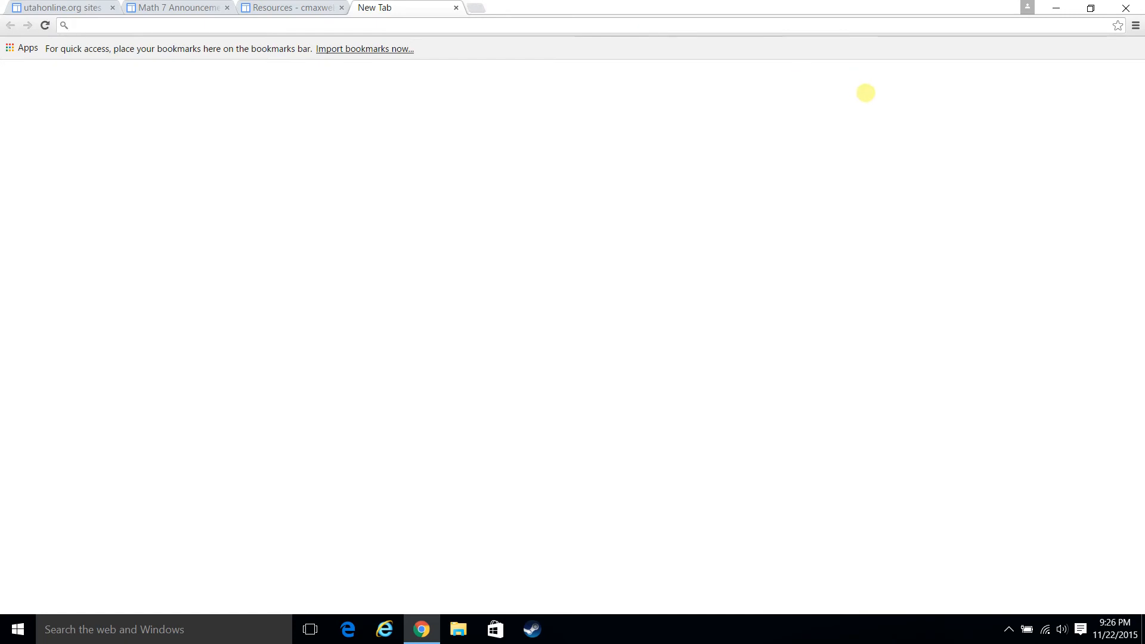
{"action": "left_click", "coordinate": [1072, 78]}
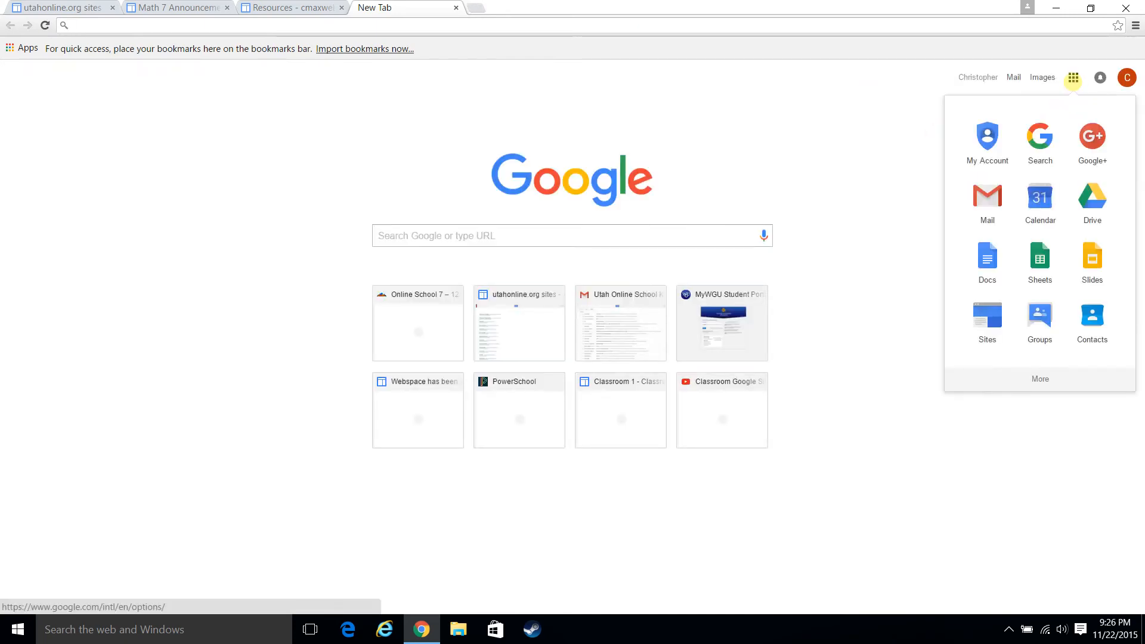
{"action": "left_click", "coordinate": [1094, 214]}
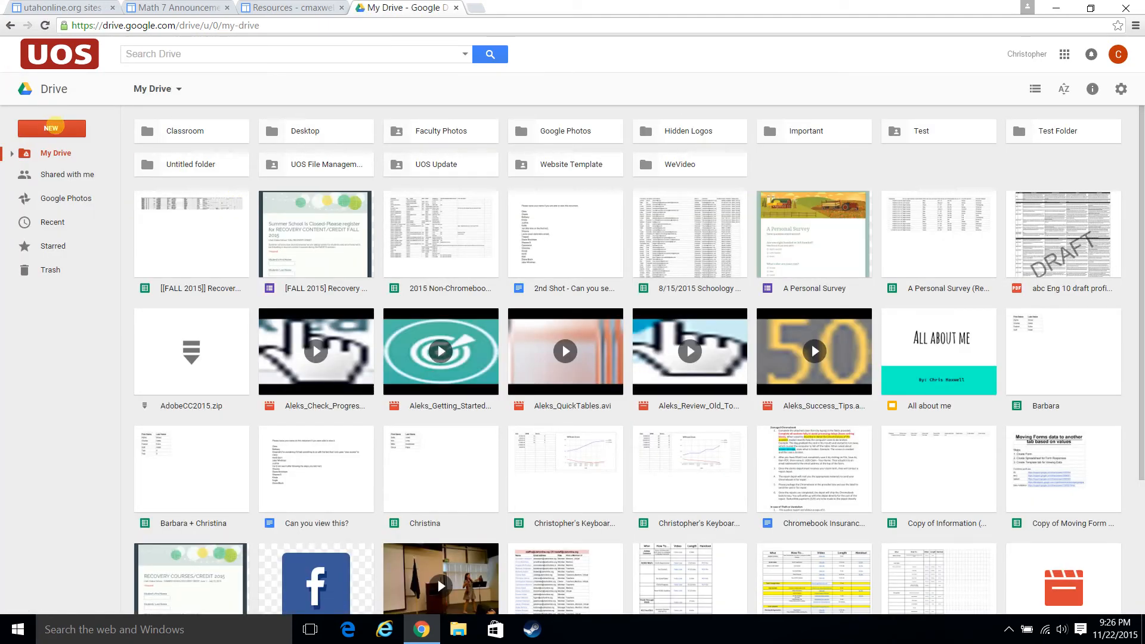
{"action": "left_click", "coordinate": [52, 124]}
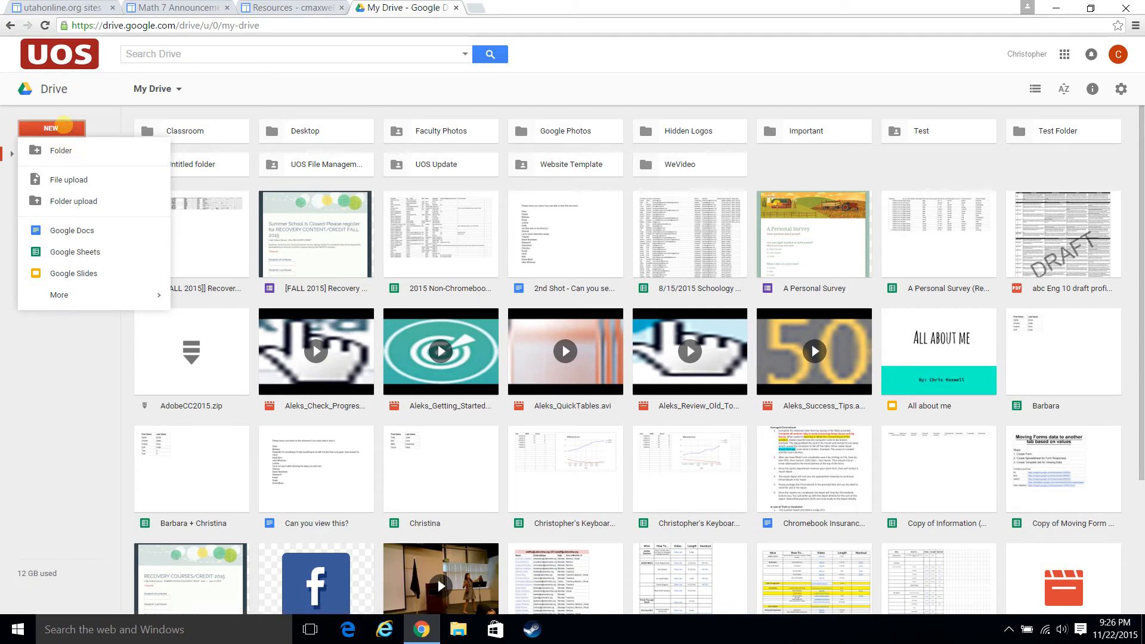
{"action": "left_click", "coordinate": [57, 150]}
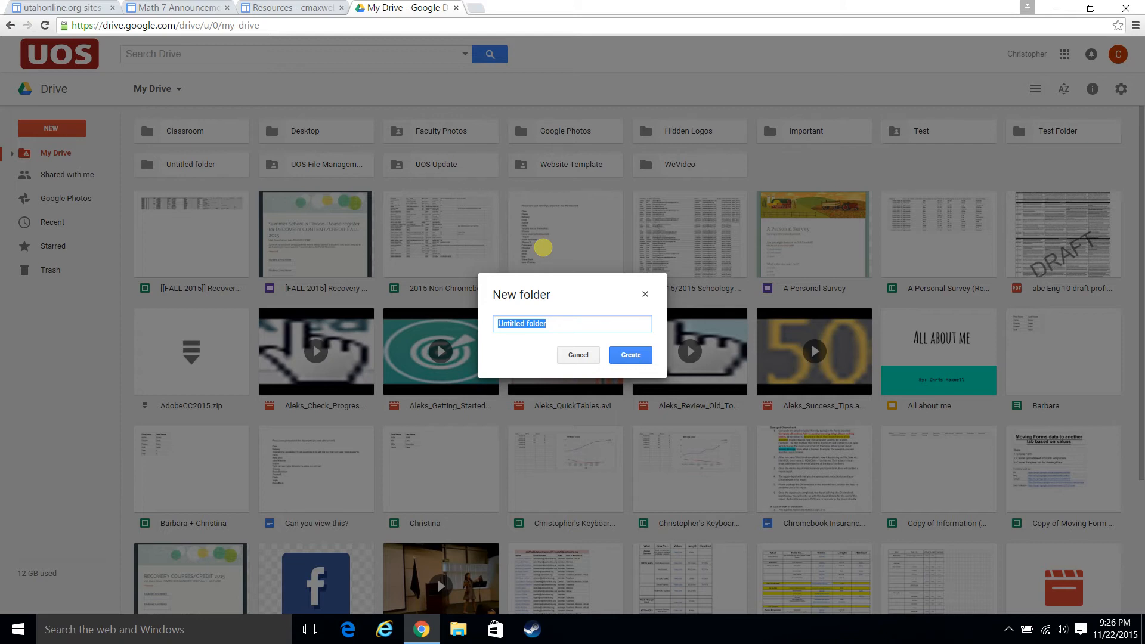
{"action": "type", "text": "Math 7 Resources"}
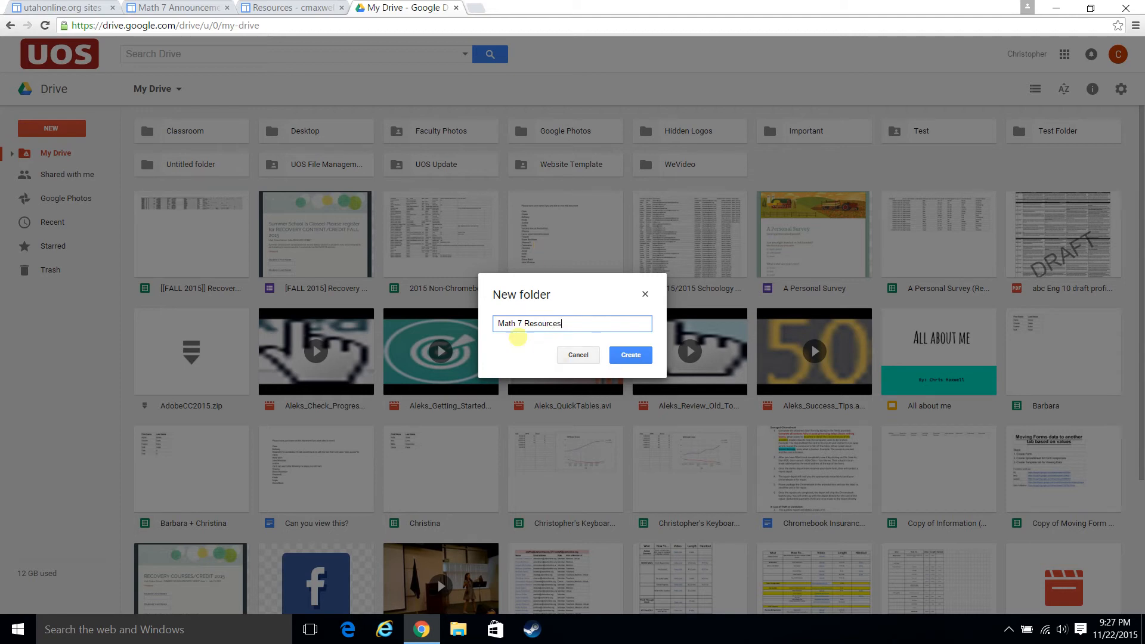
{"action": "left_click", "coordinate": [623, 356]}
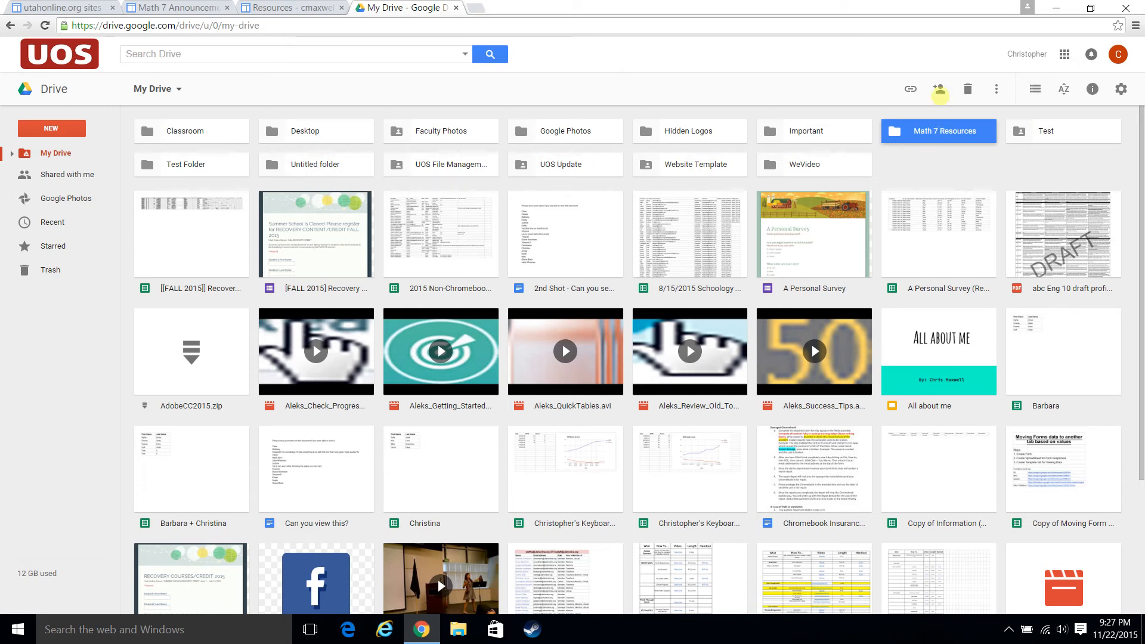
- Set link sharing for the Math 7 Resources folder to Anyone with the link, Can view, and open the folder
{"action": "left_click", "coordinate": [942, 87]}
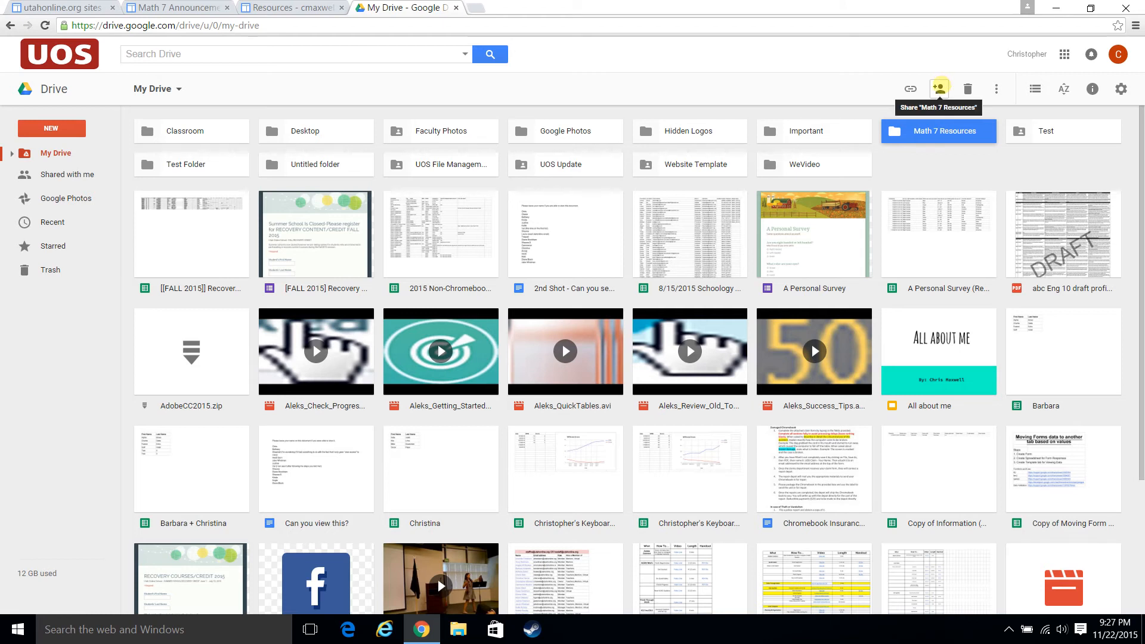
{"action": "left_click", "coordinate": [939, 89]}
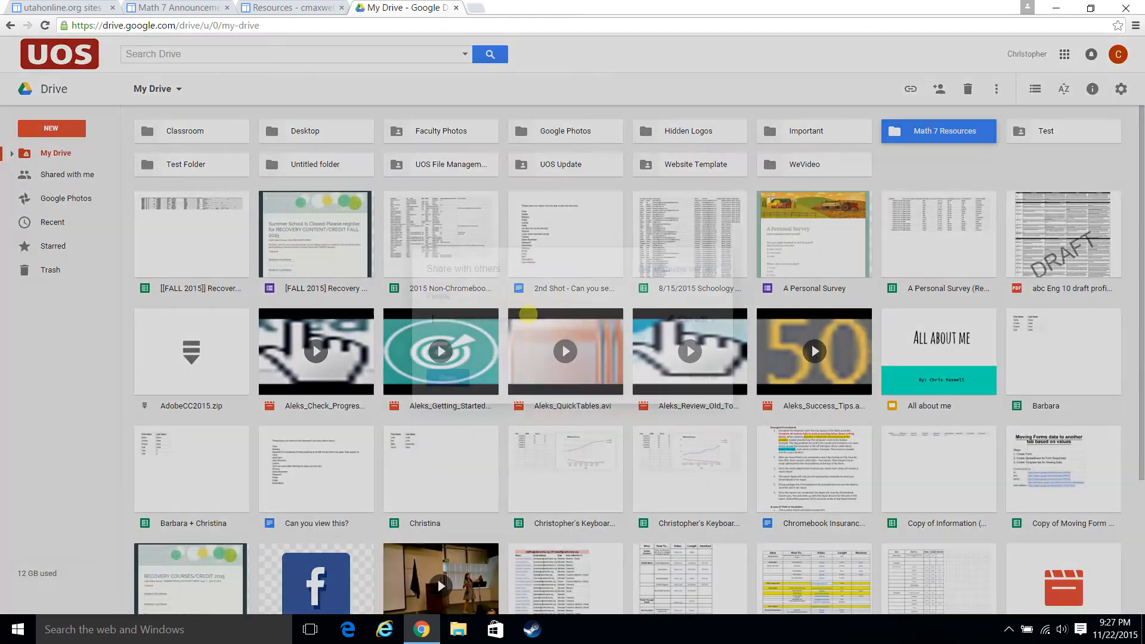
{"action": "left_click", "coordinate": [701, 378]}
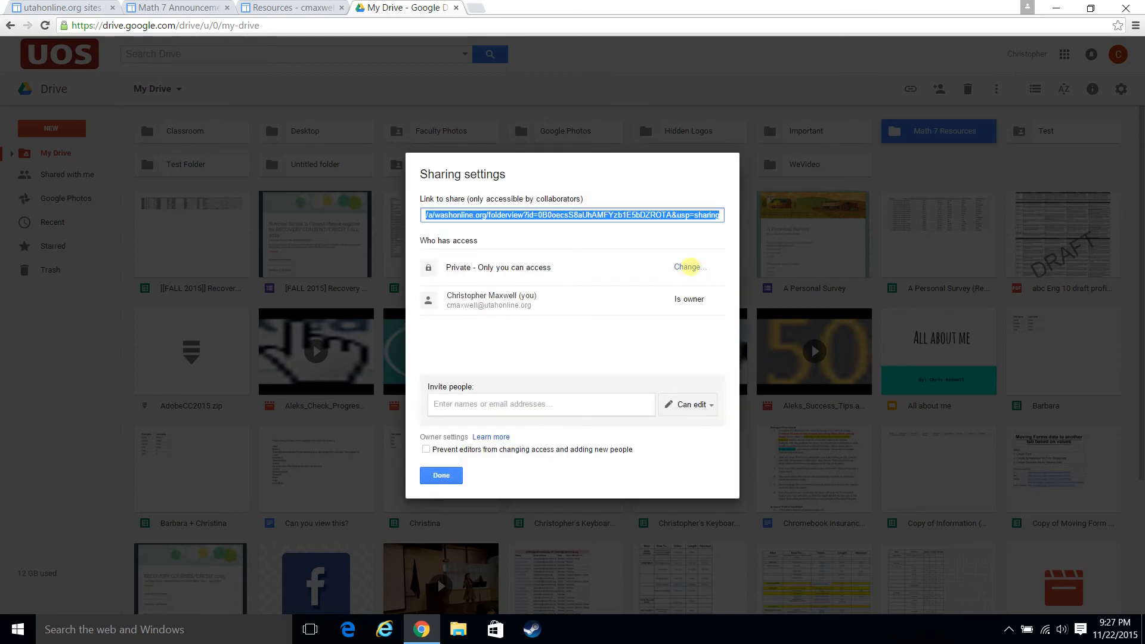
{"action": "left_click", "coordinate": [688, 267]}
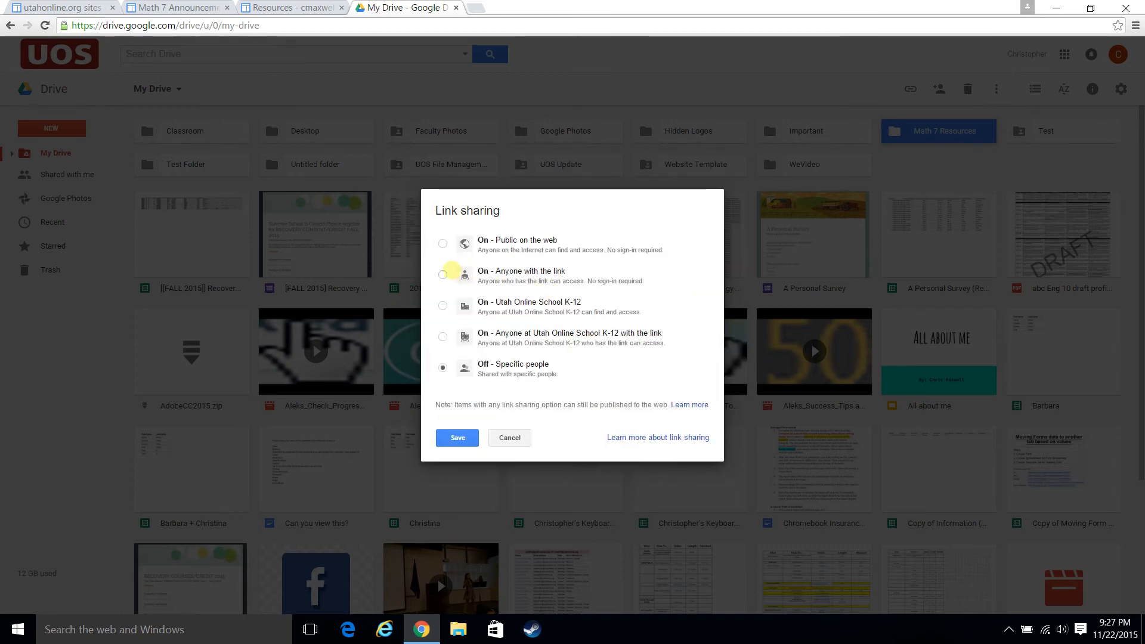
{"action": "left_click", "coordinate": [442, 274]}
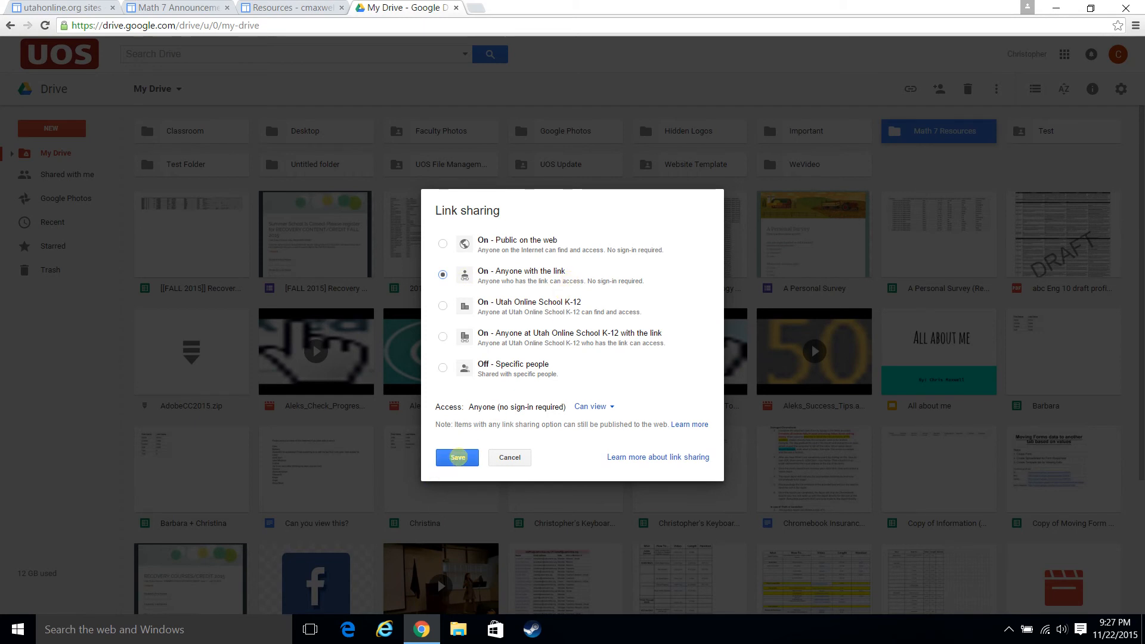
{"action": "left_click", "coordinate": [458, 458]}
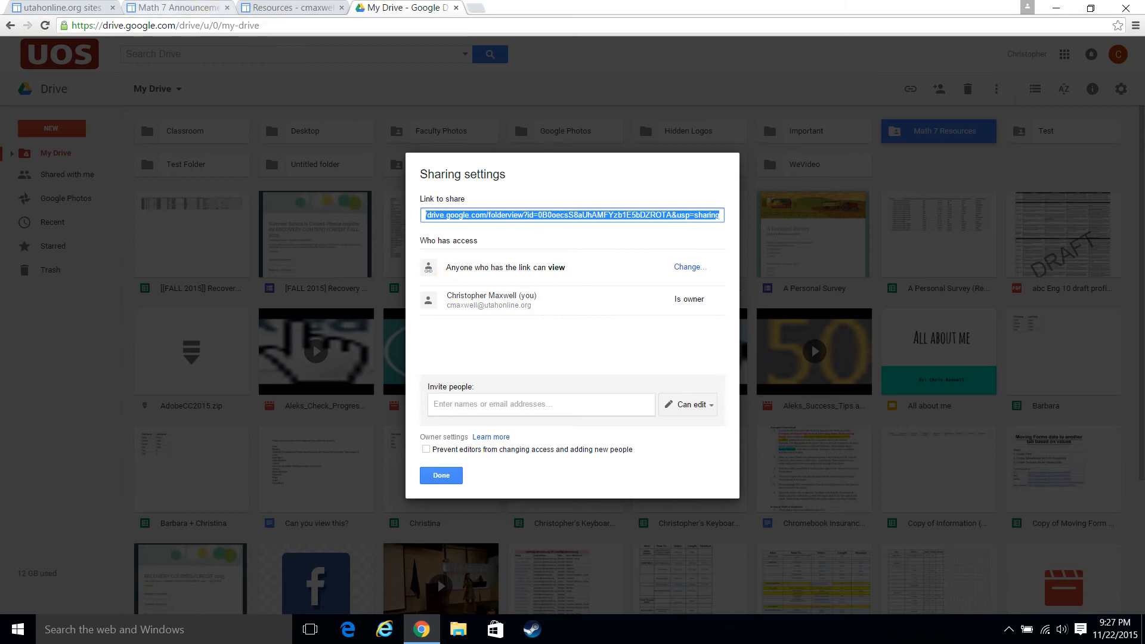
{"action": "left_click", "coordinate": [286, 8]}
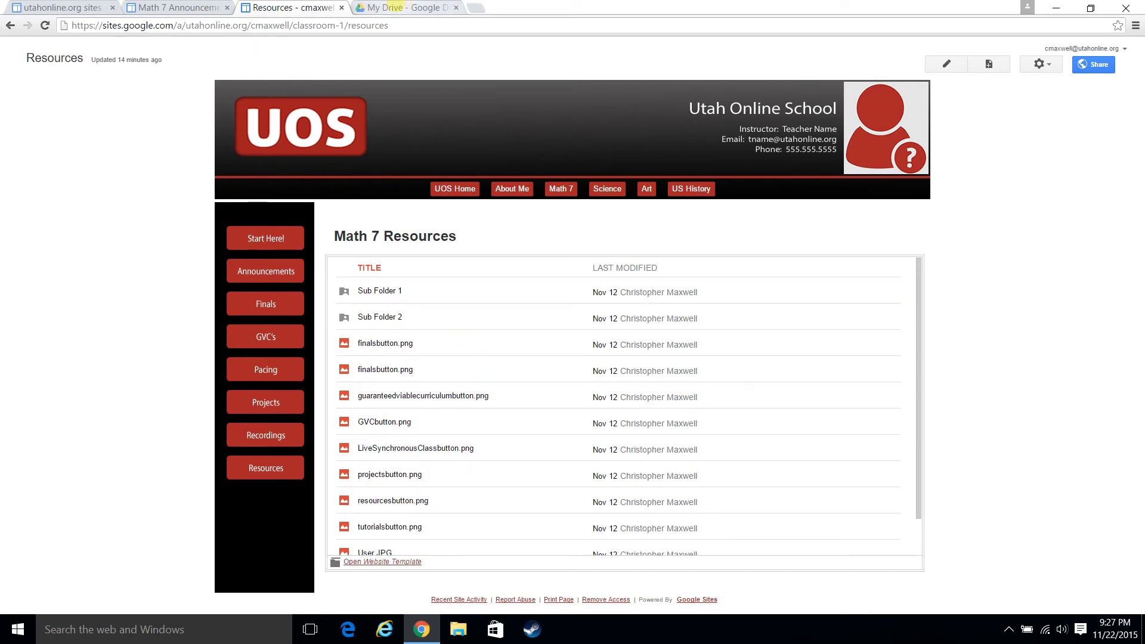
{"action": "left_click", "coordinate": [393, 7]}
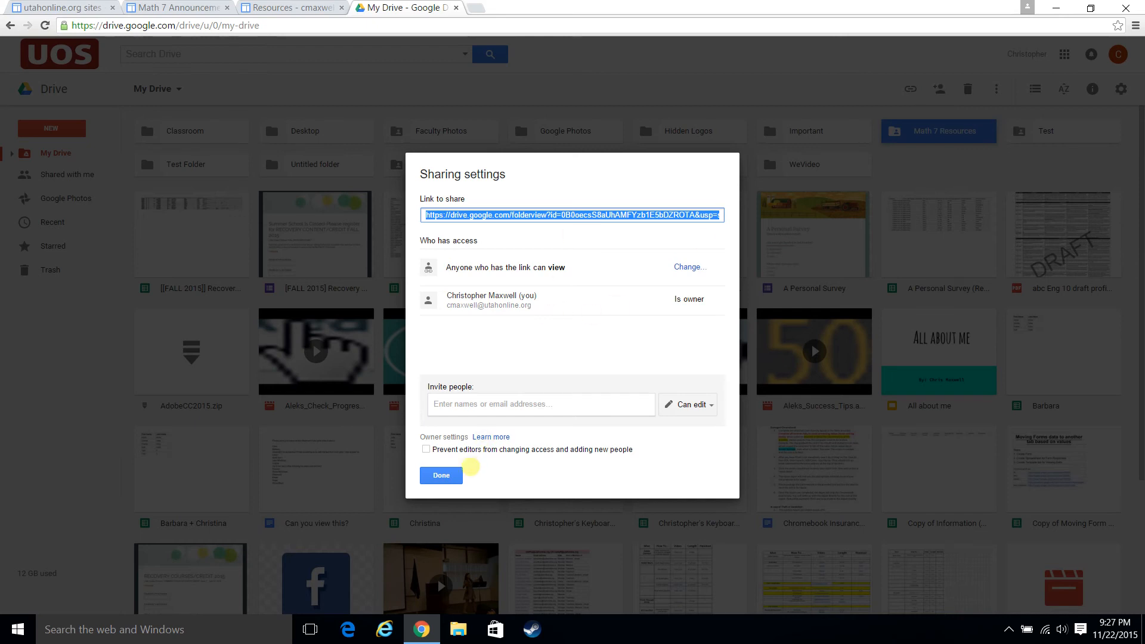
{"action": "left_click", "coordinate": [445, 475]}
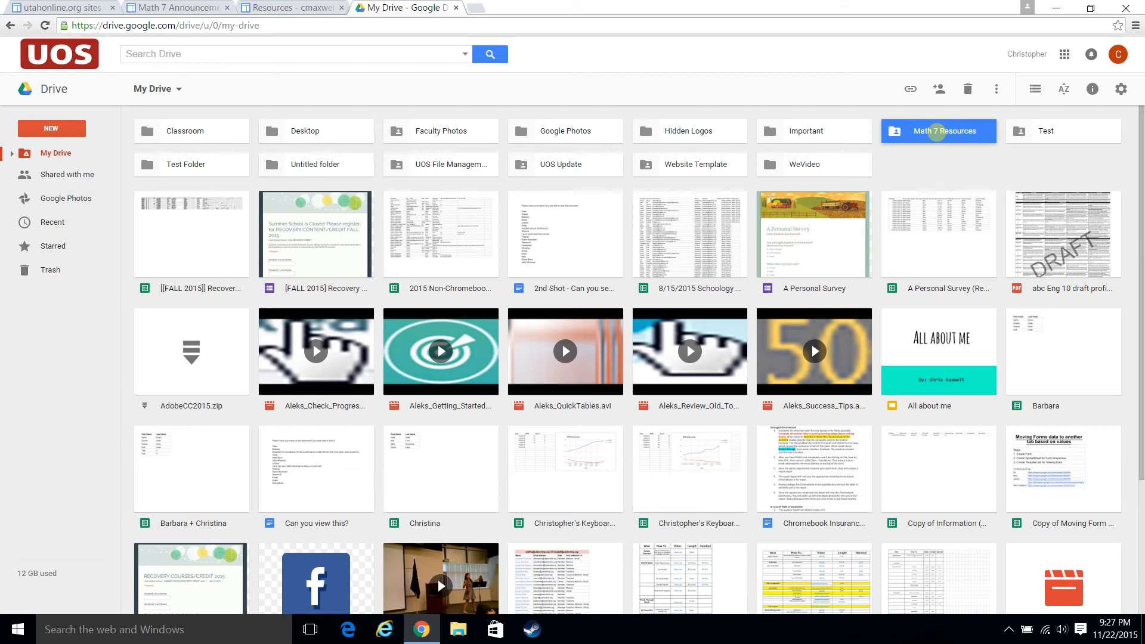
{"action": "double_click", "coordinate": [937, 131]}
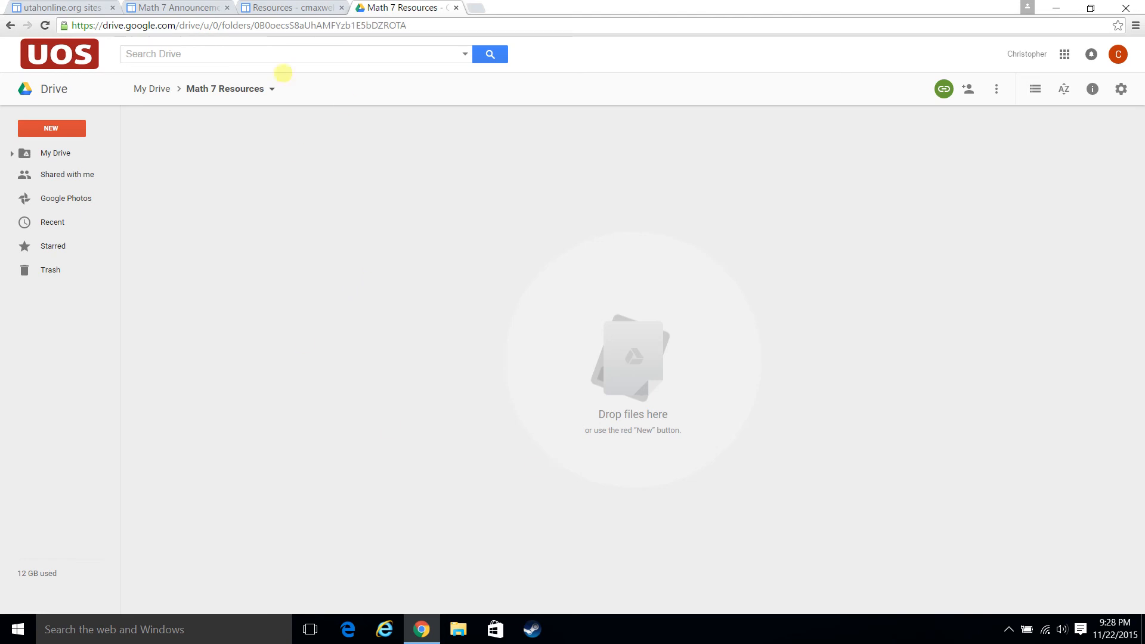
- Examine the embedded folder listing on the website's Math 7 Resources page and return to the Math 7 Resources folder in Drive
{"action": "left_click", "coordinate": [282, 8]}
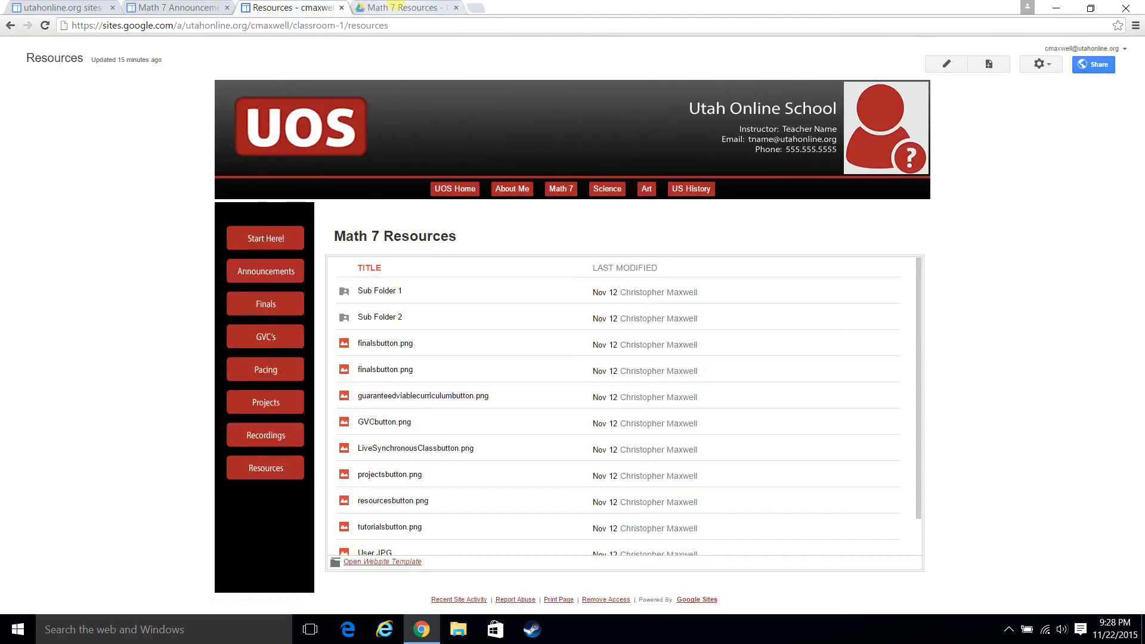
{"action": "left_click", "coordinate": [398, 7]}
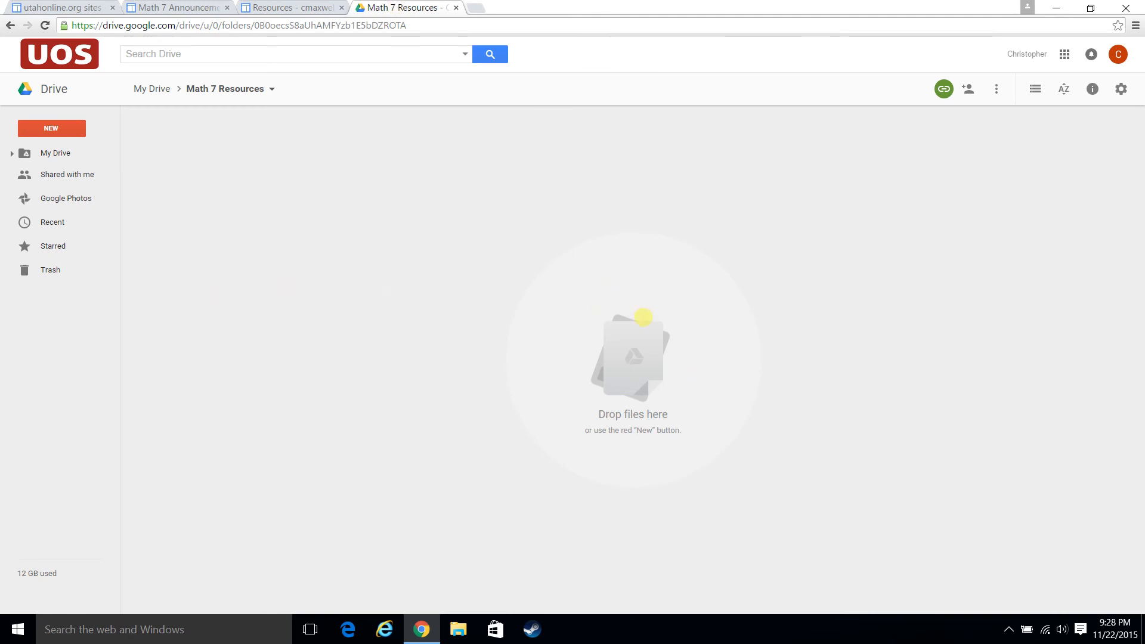
{"action": "left_click", "coordinate": [296, 8]}
{"action": "scroll", "coordinate": [507, 394], "scroll_direction": "down", "scroll_amount": 1}
{"action": "scroll", "coordinate": [474, 385], "scroll_direction": "up", "scroll_amount": 1}
{"action": "scroll", "coordinate": [510, 374], "scroll_direction": "down", "scroll_amount": 1}
{"action": "scroll", "coordinate": [503, 470], "scroll_direction": "up", "scroll_amount": 1}
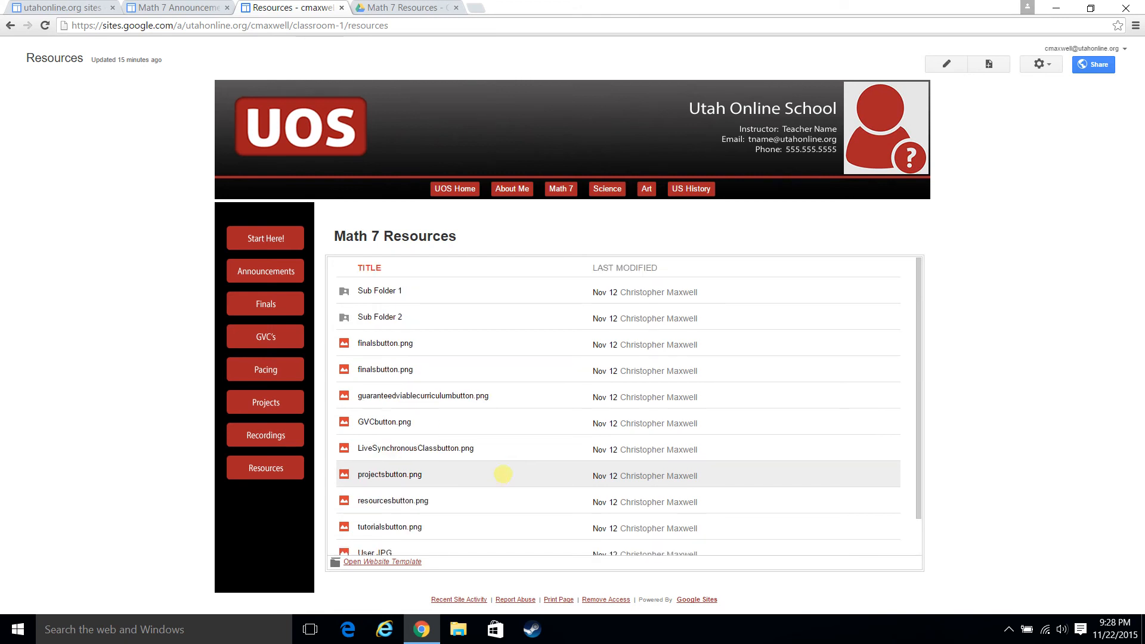
{"action": "left_click", "coordinate": [401, 7]}
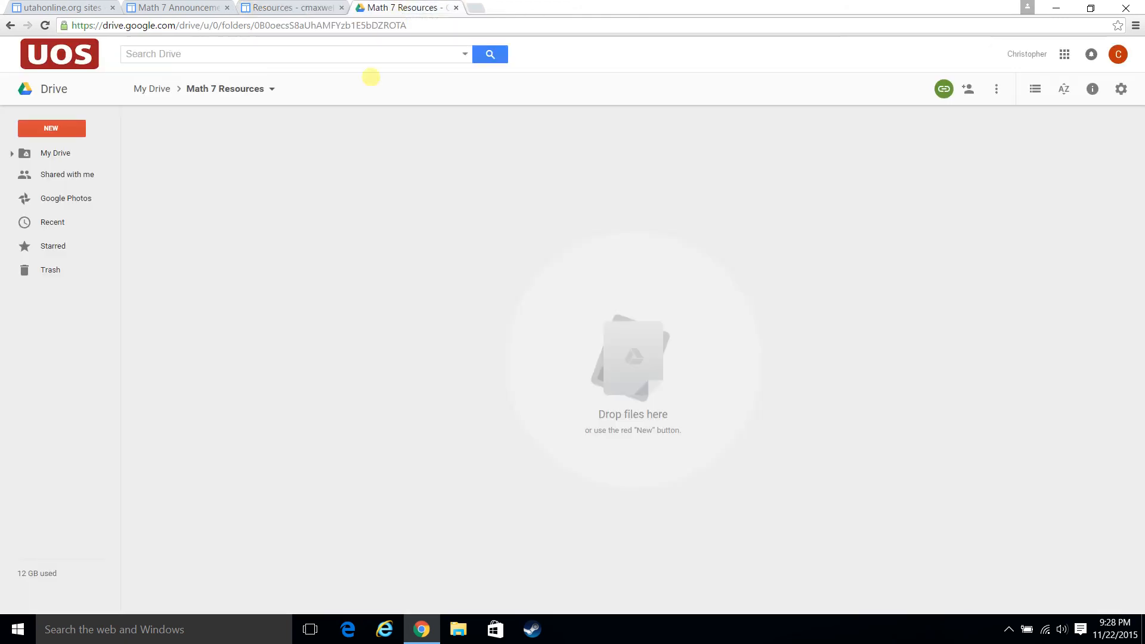
- Create a subfolder named Data inside the Math 7 Resources folder
{"action": "left_click", "coordinate": [52, 122]}
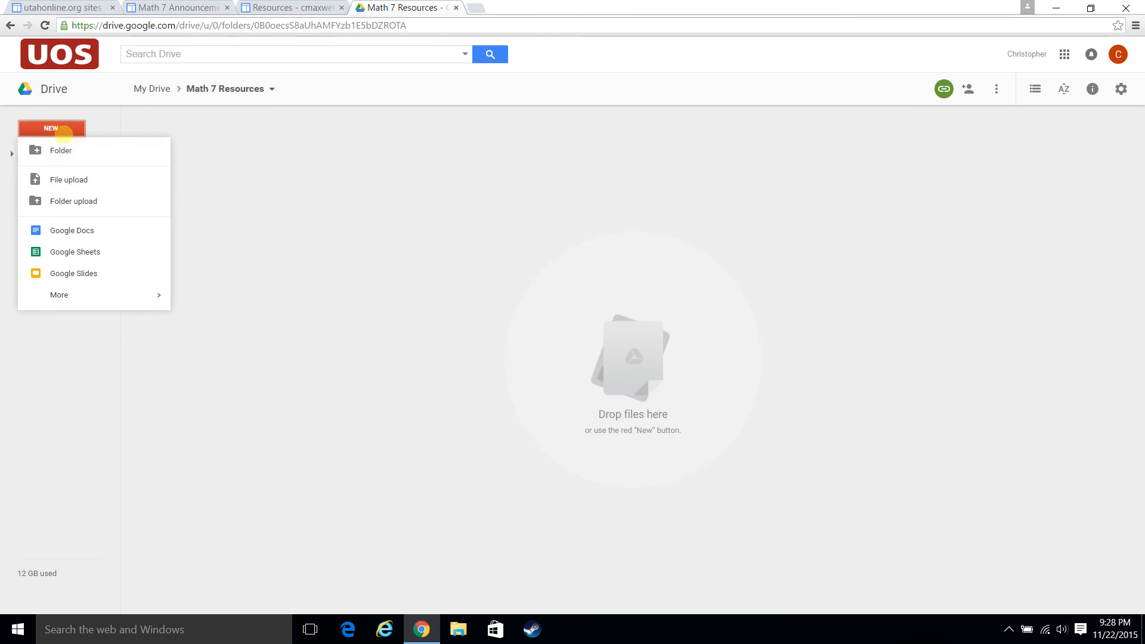
{"action": "left_click", "coordinate": [63, 149]}
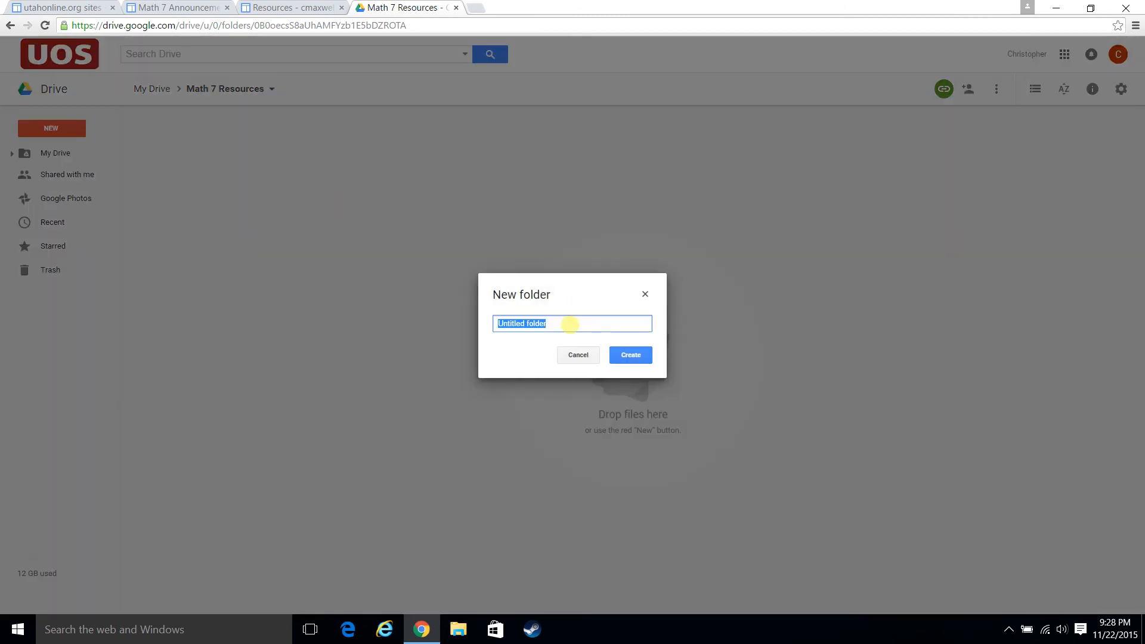
{"action": "type", "text": "Data"}
{"action": "left_click", "coordinate": [635, 362]}
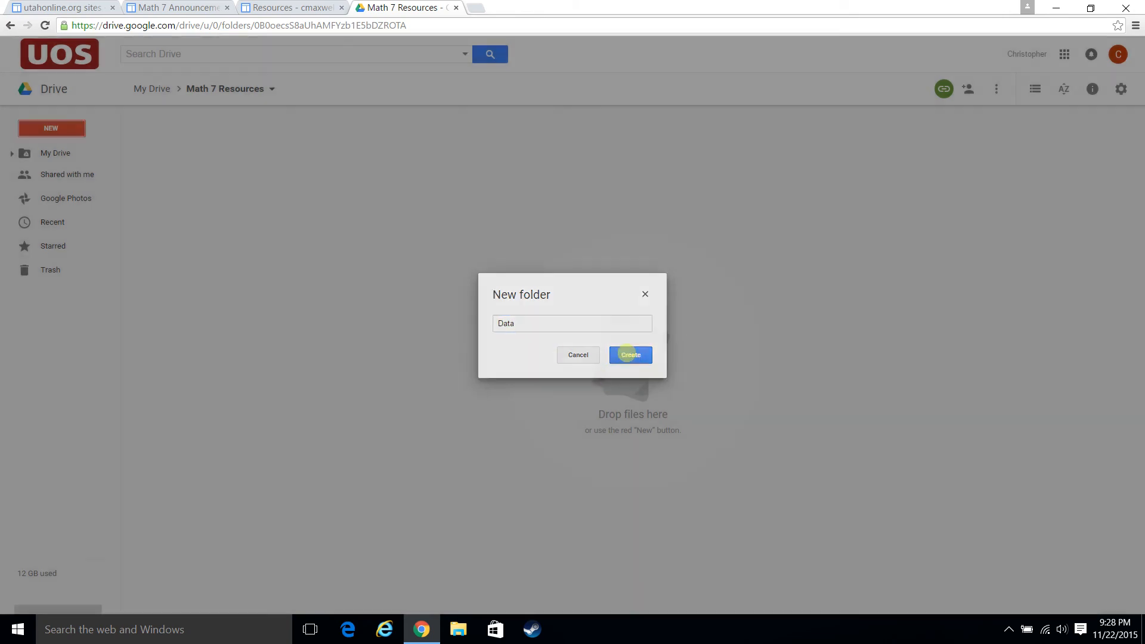
- Create a second subfolder named Handouts inside the Math 7 Resources folder
{"action": "left_click", "coordinate": [69, 128]}
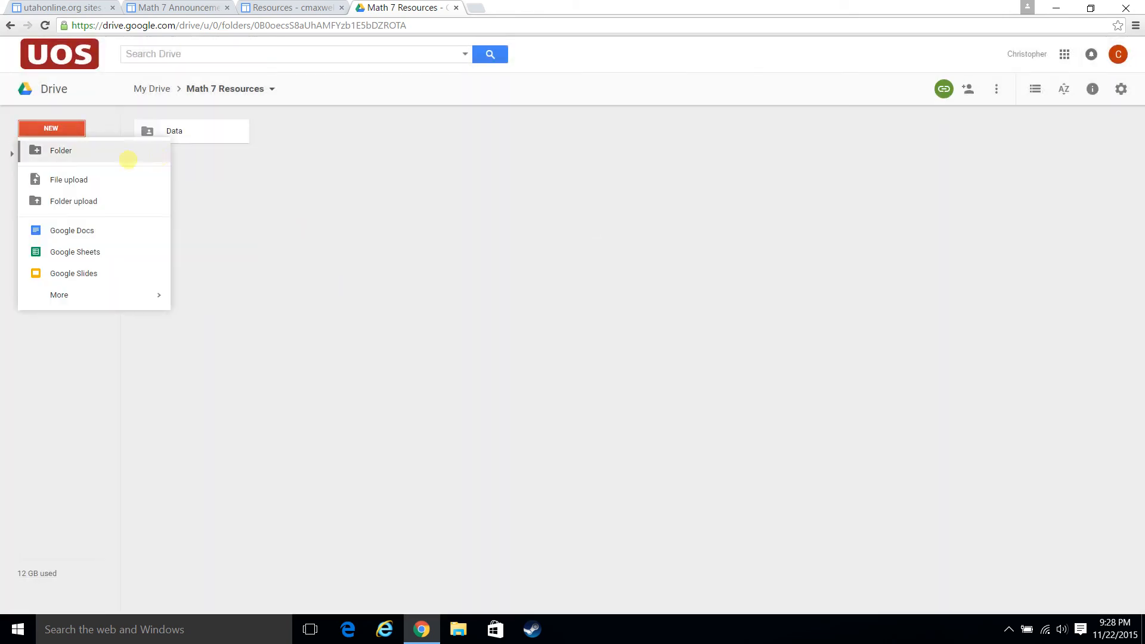
{"action": "left_click", "coordinate": [102, 151]}
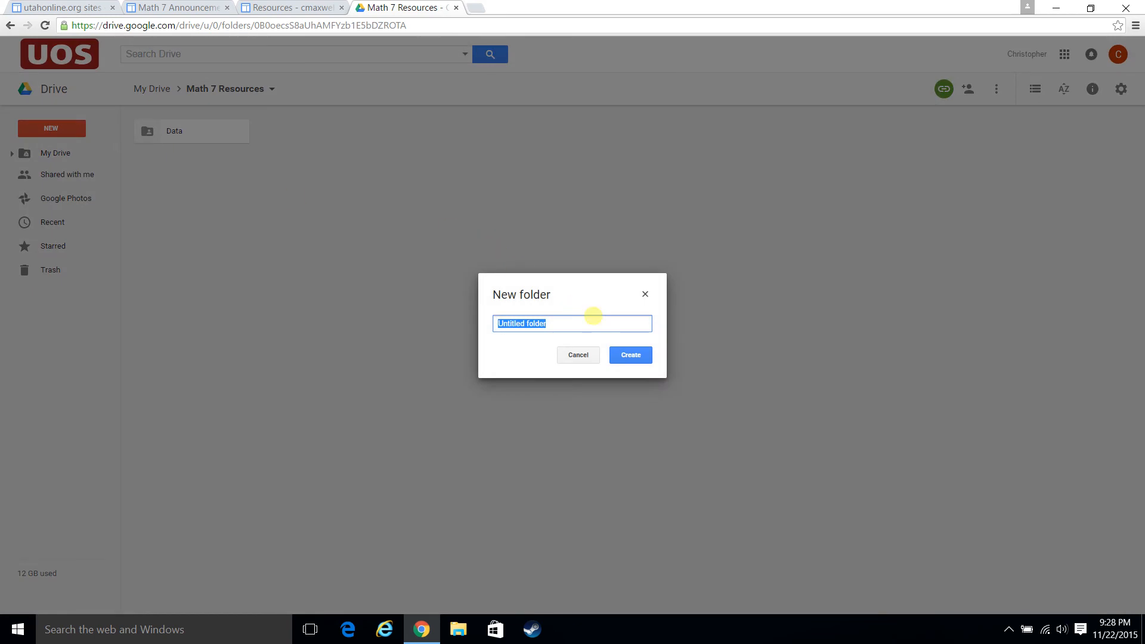
{"action": "type", "text": "Handouts"}
{"action": "left_click", "coordinate": [627, 355]}
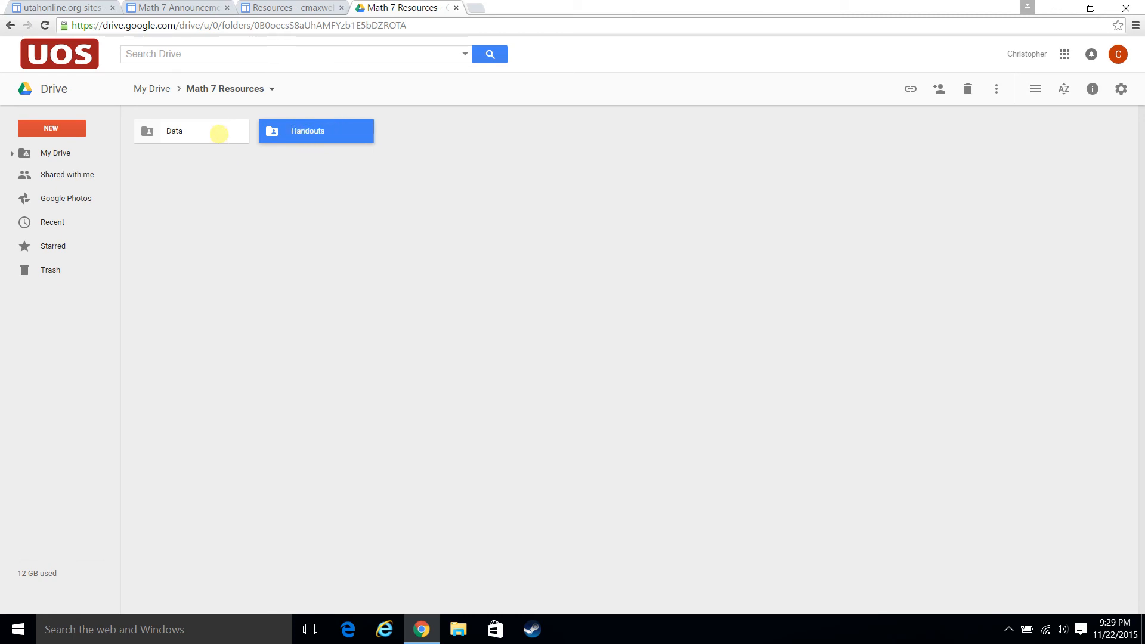
{"action": "left_click", "coordinate": [191, 131]}
{"action": "left_click", "coordinate": [300, 130]}
{"action": "left_click", "coordinate": [222, 133]}
{"action": "left_click", "coordinate": [334, 132]}
{"action": "left_click", "coordinate": [202, 132]}
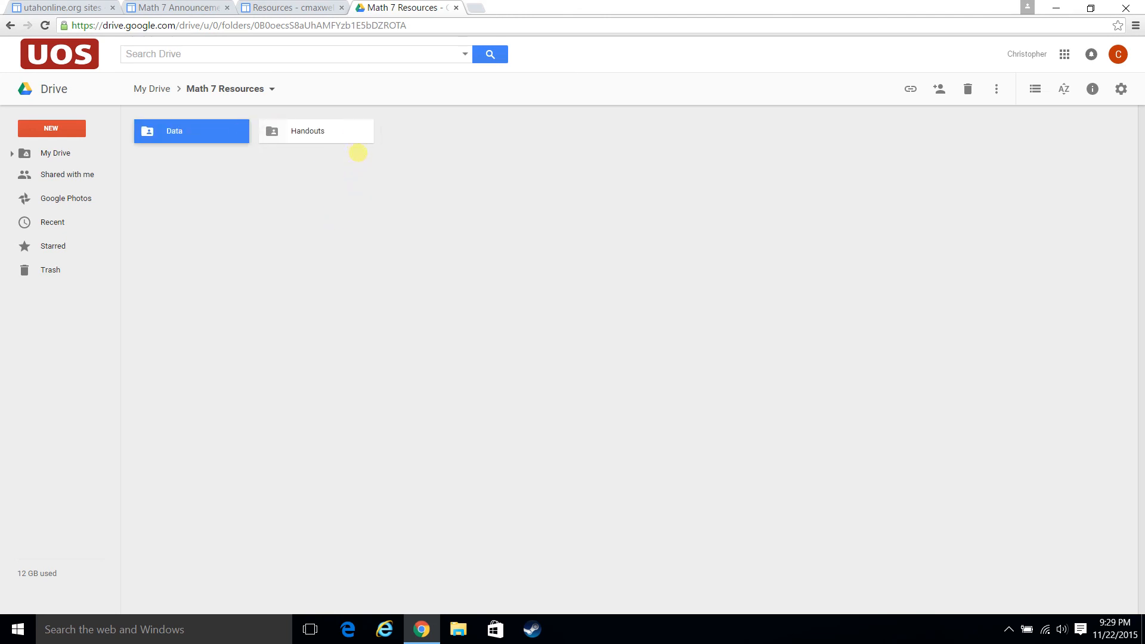
- Open the Handouts folder, start a file upload there and cancel it without choosing a file
{"action": "double_click", "coordinate": [341, 133]}
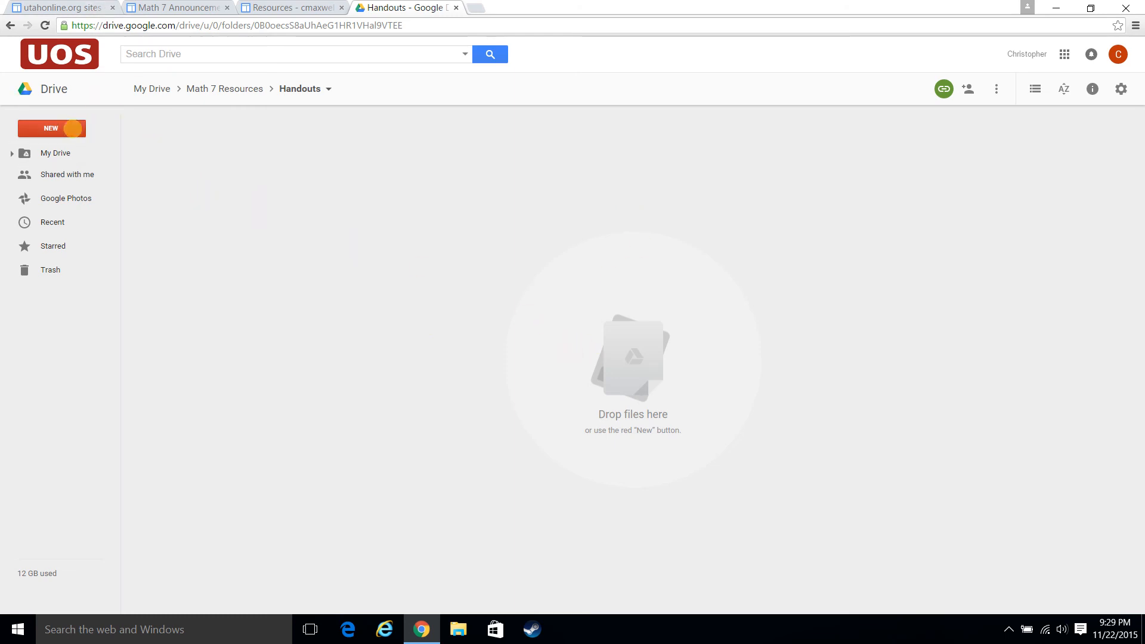
{"action": "left_click", "coordinate": [71, 128]}
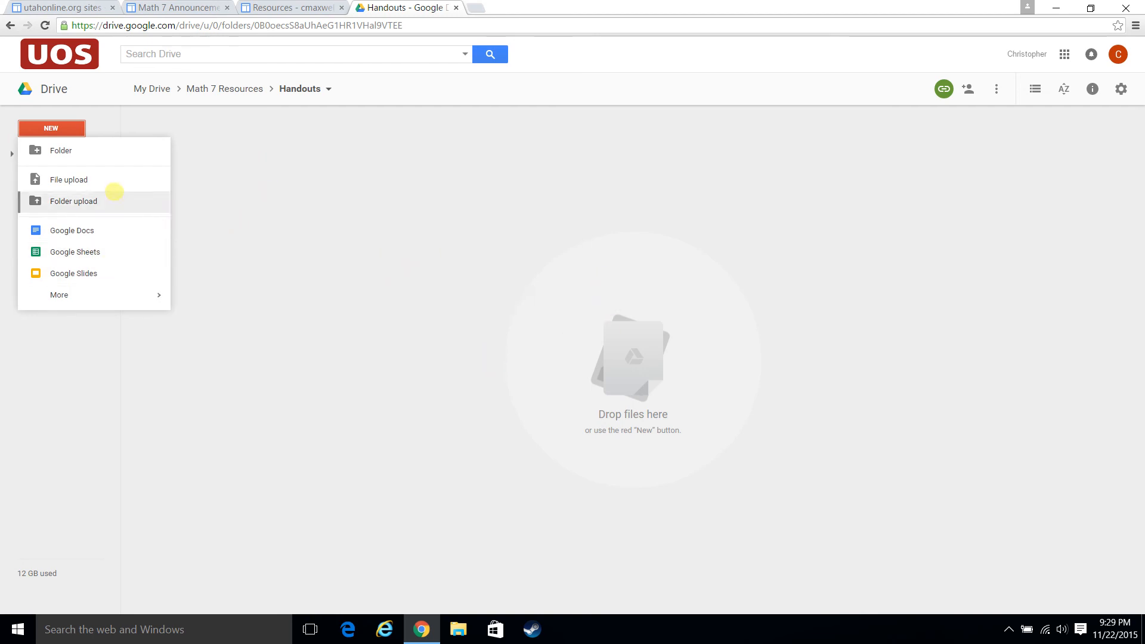
{"action": "left_click", "coordinate": [104, 177]}
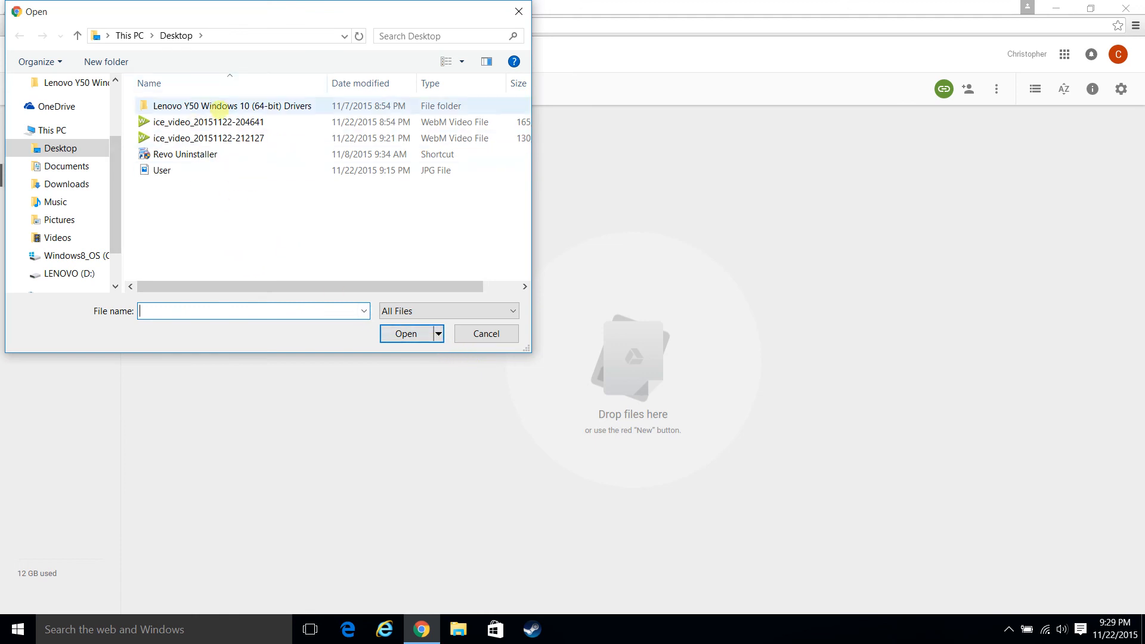
{"action": "left_click", "coordinate": [474, 333]}
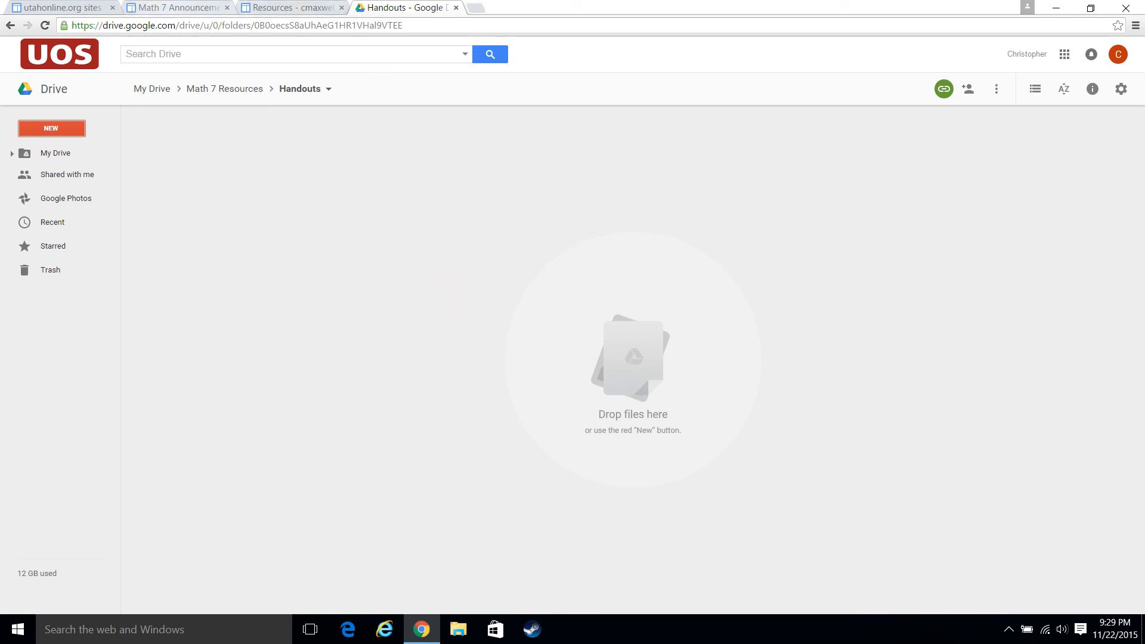
- Edit the website's Math 7 Resources page, change its embedded Drive folder to Math 7 Resources and save the page
{"action": "left_click", "coordinate": [273, 8]}
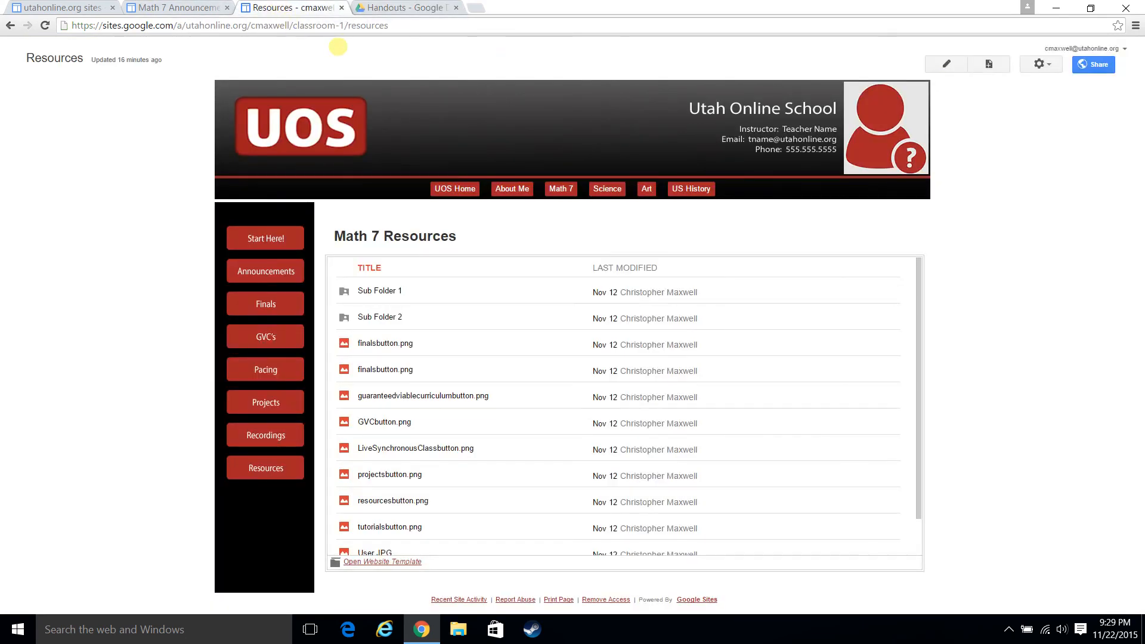
{"action": "left_click", "coordinate": [948, 64]}
{"action": "scroll", "coordinate": [644, 310], "scroll_direction": "down", "scroll_amount": 2}
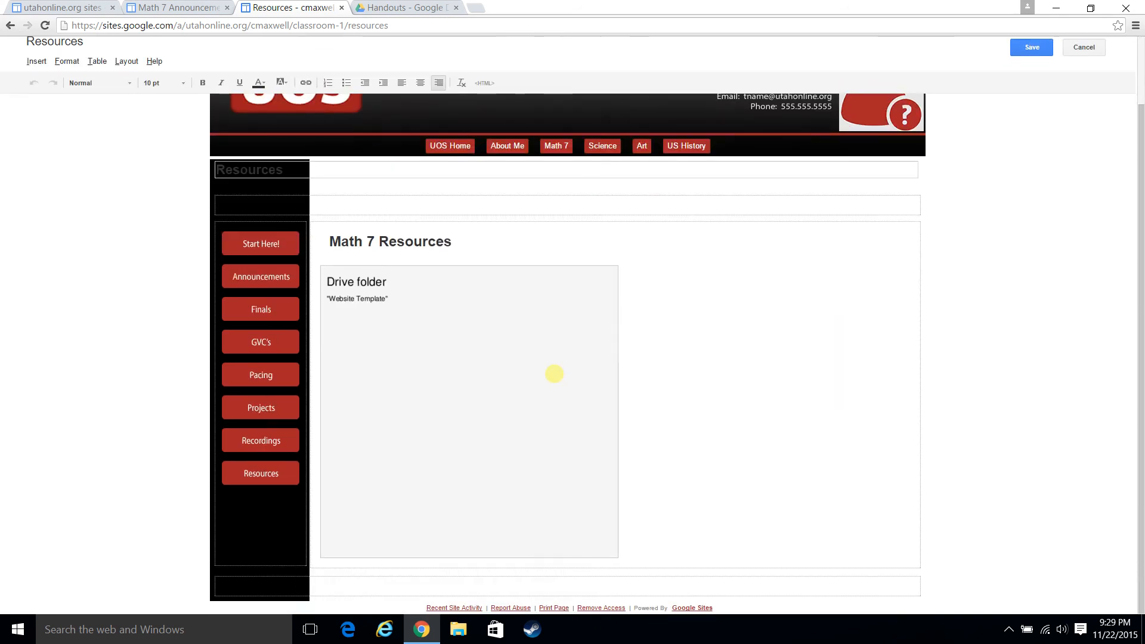
{"action": "left_click", "coordinate": [548, 304]}
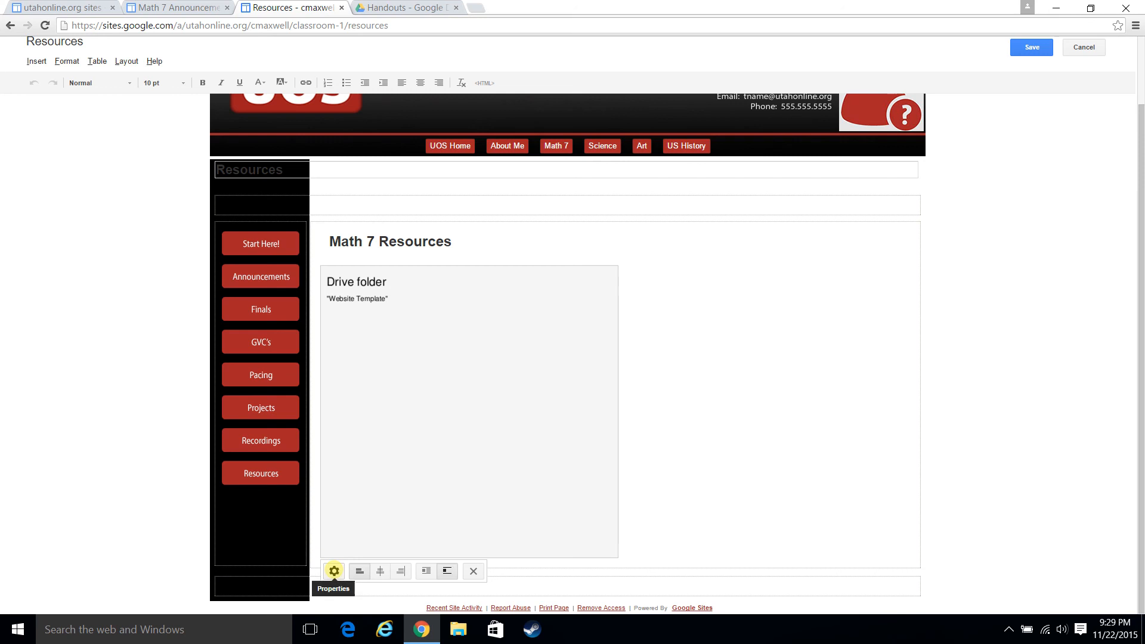
{"action": "left_click", "coordinate": [334, 571]}
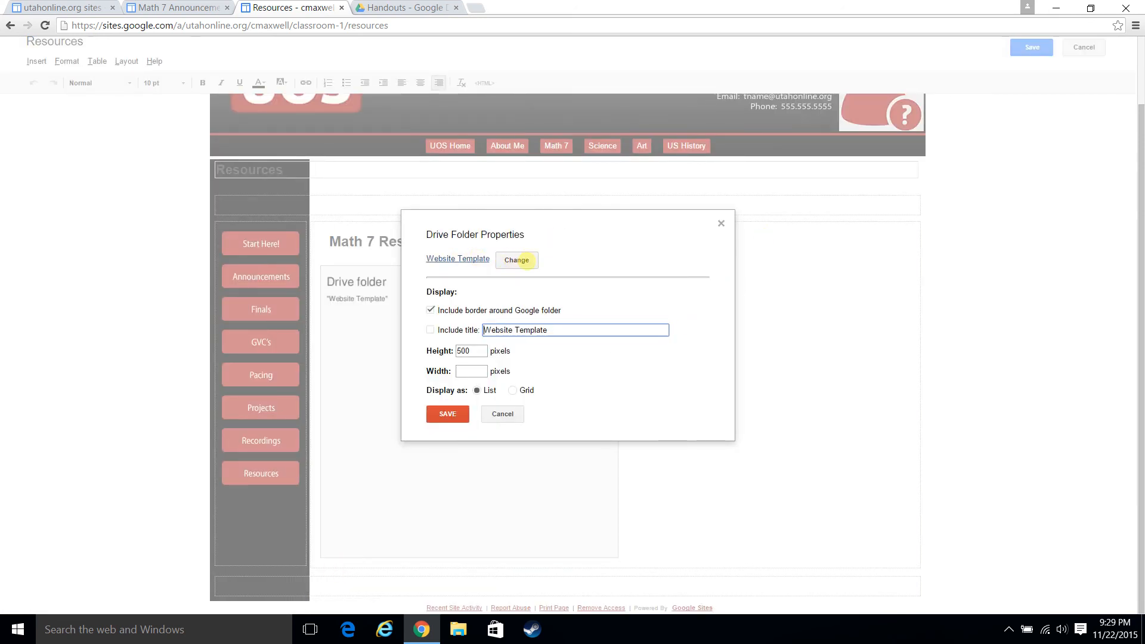
{"action": "left_click", "coordinate": [523, 261]}
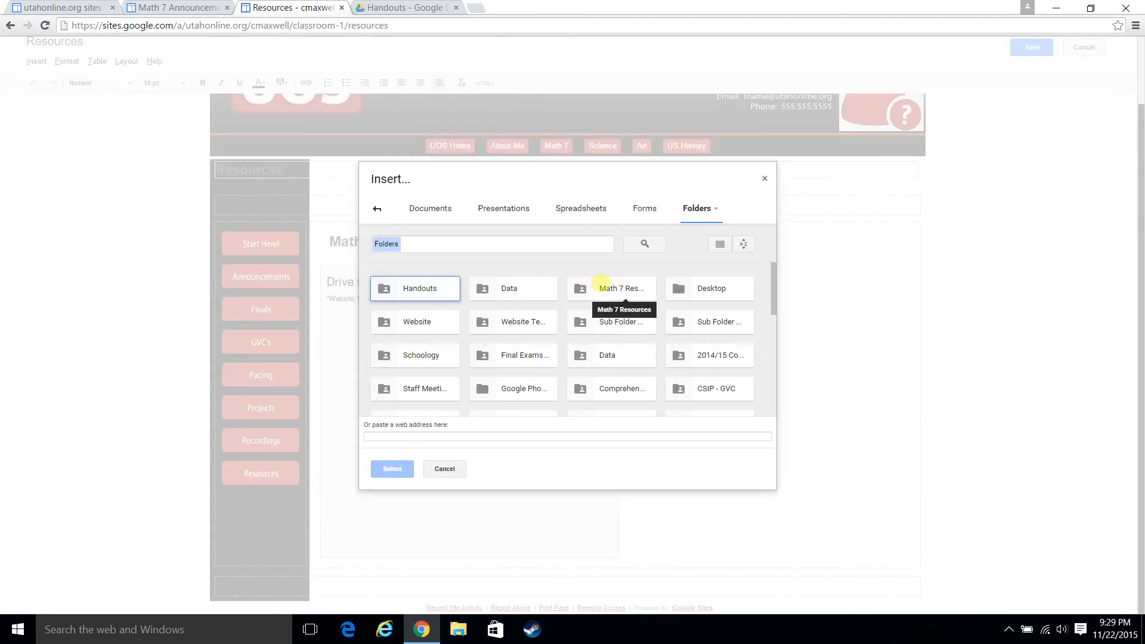
{"action": "left_click", "coordinate": [600, 283]}
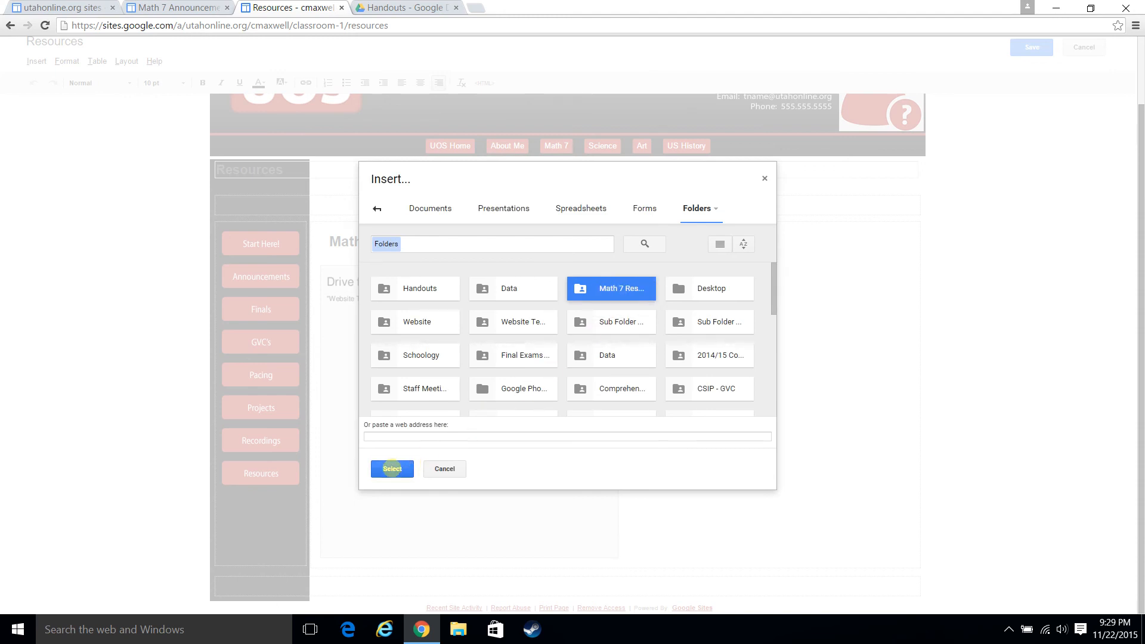
{"action": "left_click", "coordinate": [393, 469]}
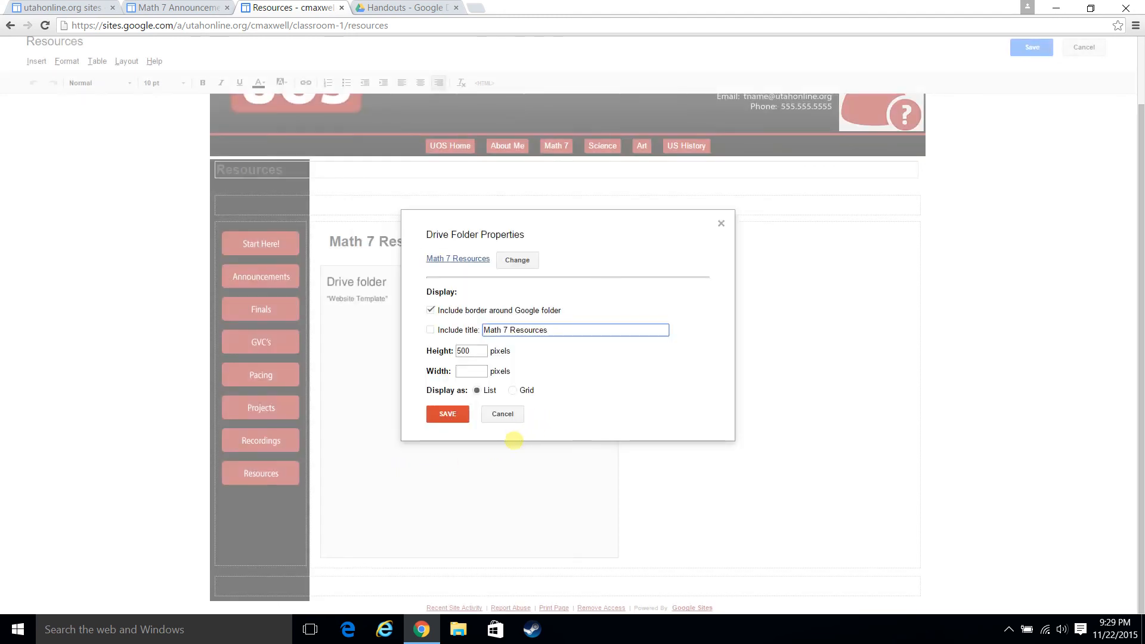
{"action": "left_click", "coordinate": [448, 415]}
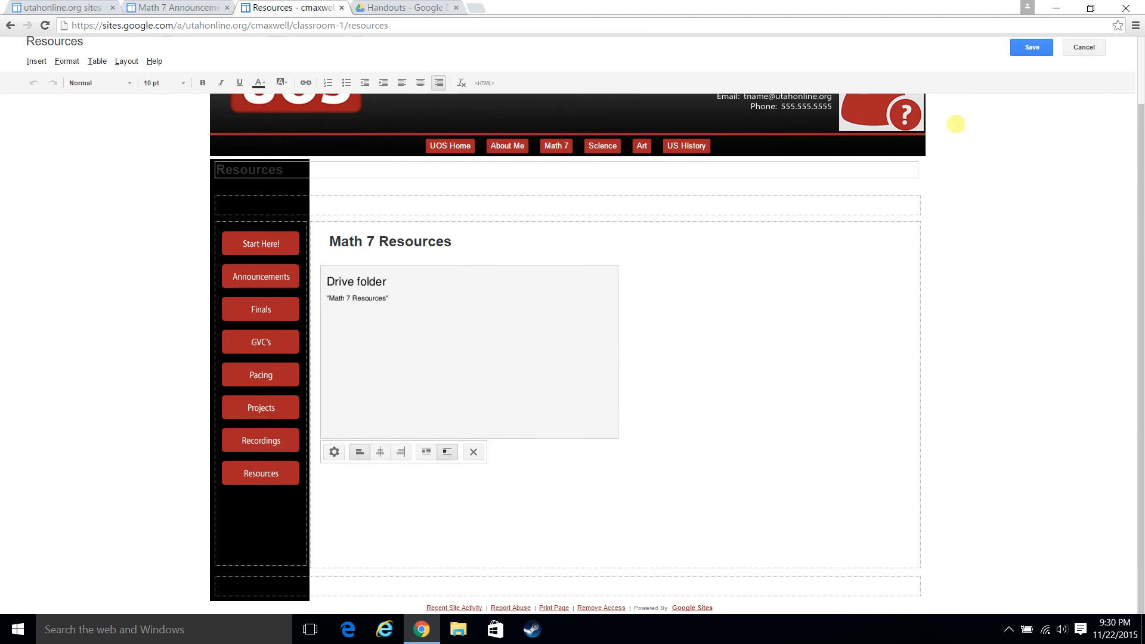
{"action": "left_click", "coordinate": [1031, 46]}
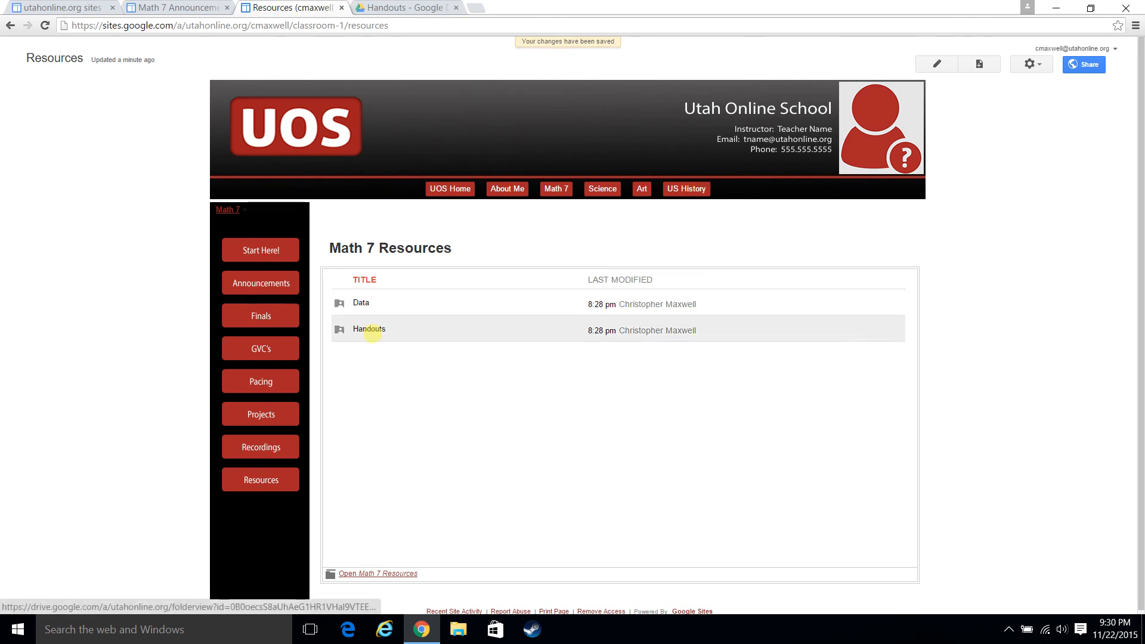
- View the Handouts folder through its link on the Math 7 Resources page and return to the page
{"action": "left_click", "coordinate": [370, 328]}
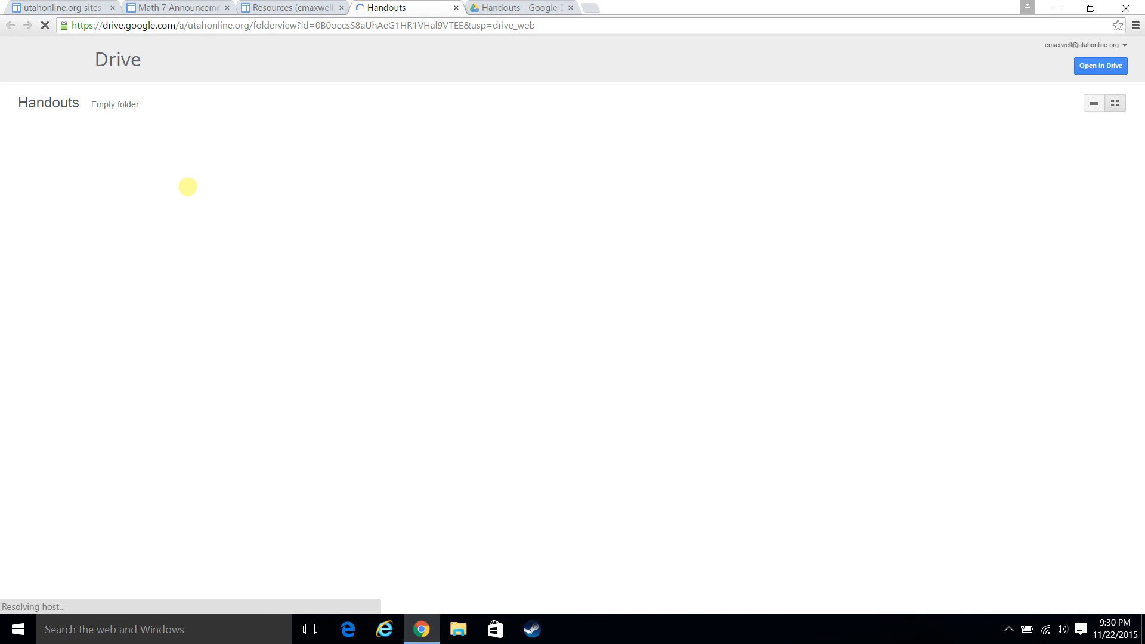
{"action": "left_click", "coordinate": [292, 7]}
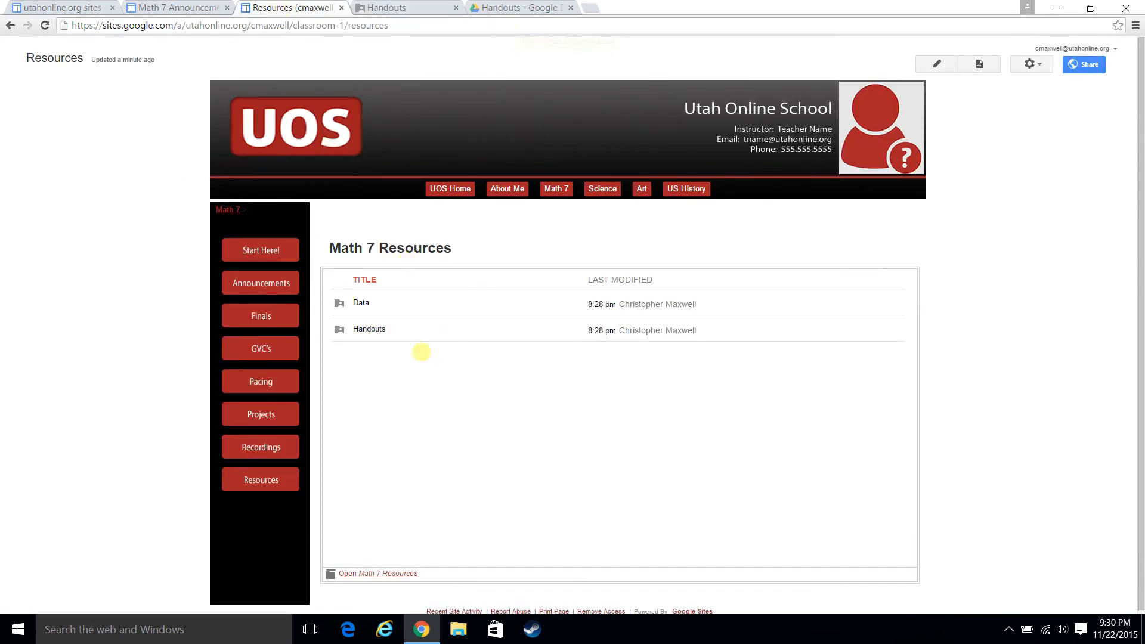